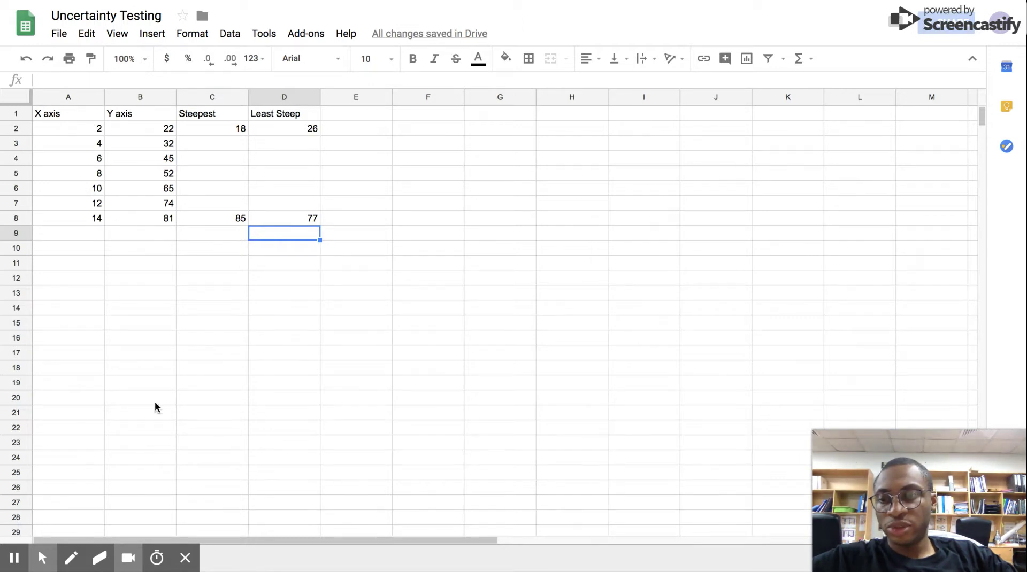
pyautogui.click(42, 558)
pyautogui.click(70, 529)
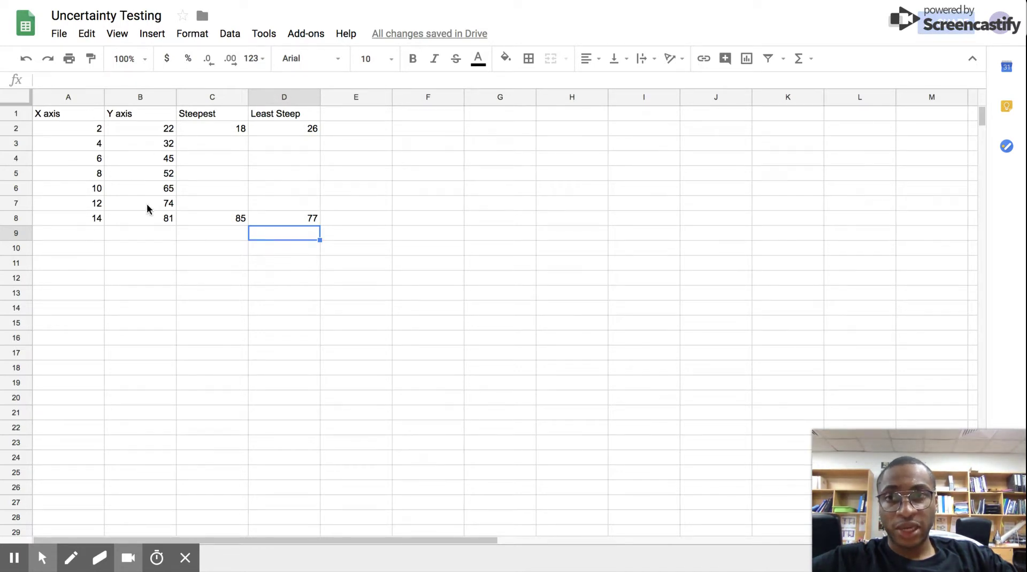
# - Inspect the row 2 entries in the Steepest and Least Steep columns against the Y axis value
pyautogui.click(205, 120)
pyautogui.click(212, 132)
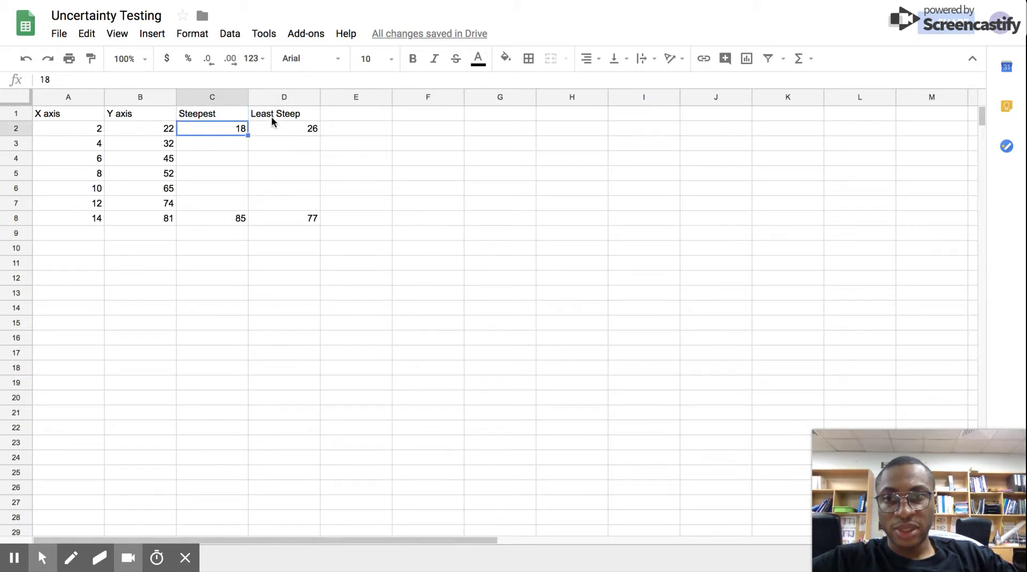
pyautogui.click(283, 128)
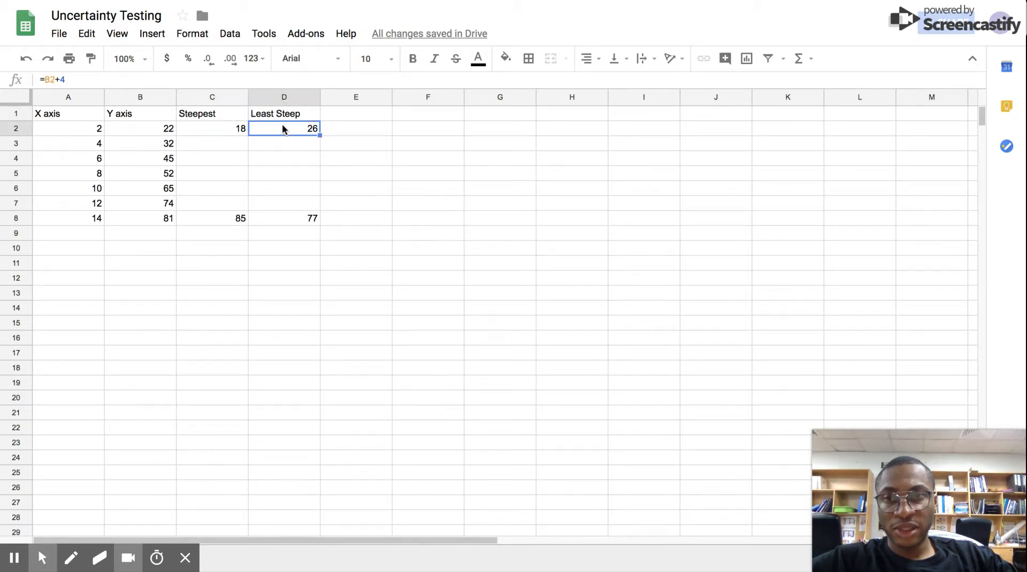
pyautogui.click(229, 129)
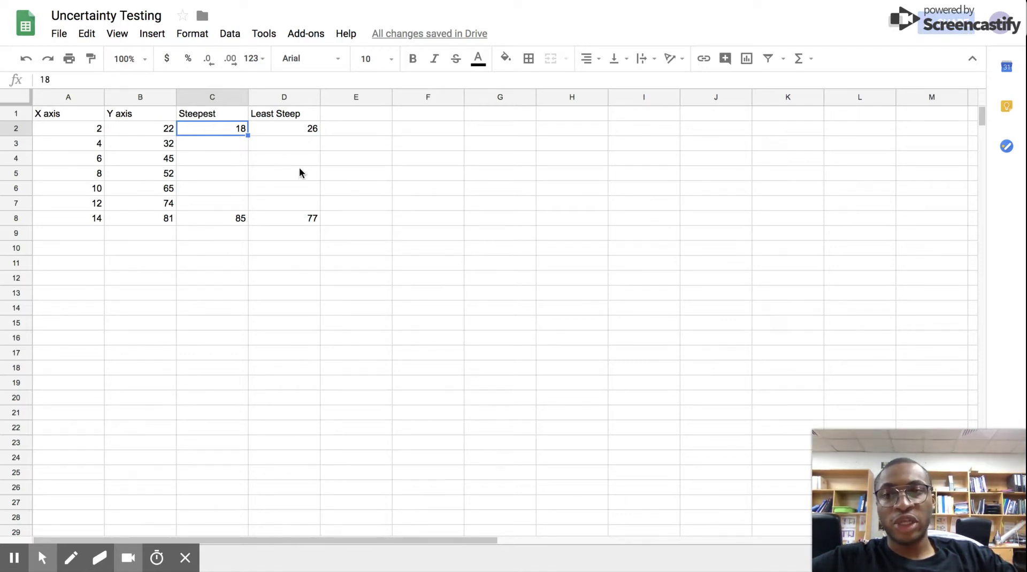
pyautogui.doubleClick(226, 128)
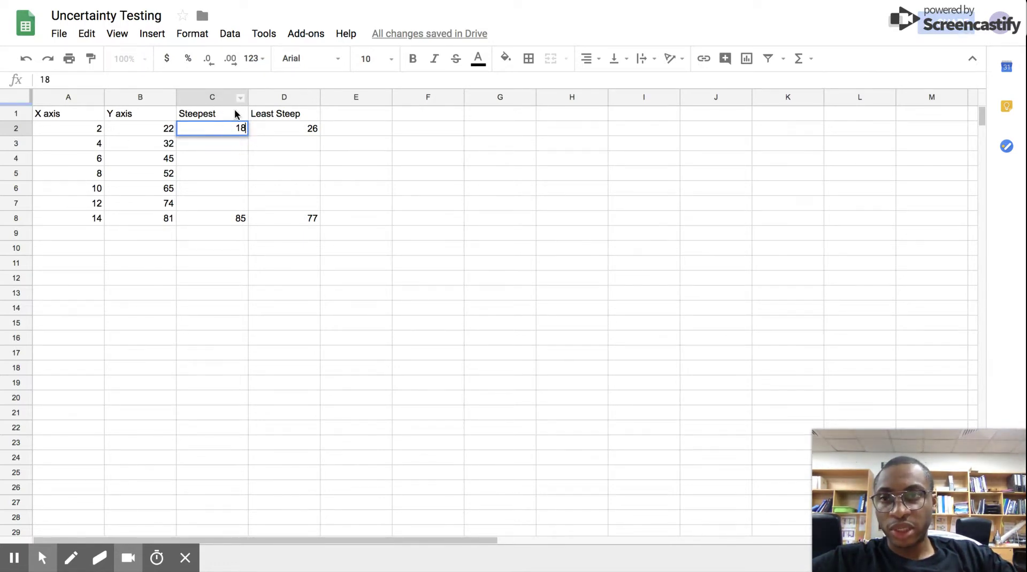
pyautogui.doubleClick(231, 127)
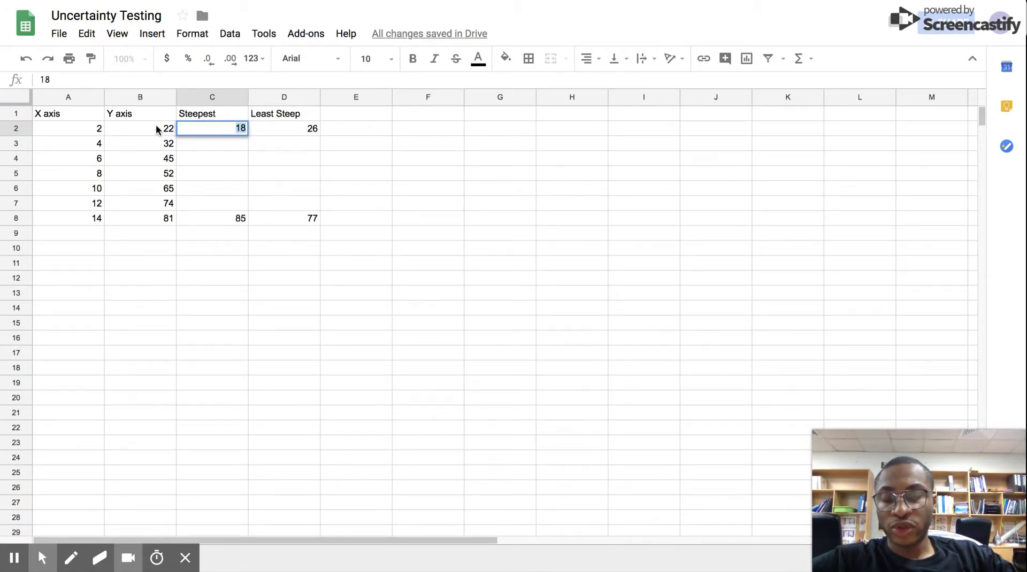
pyautogui.click(157, 128)
# - Enter the formula =22-4 in cell C2 of the Steepest column
pyautogui.click(217, 129)
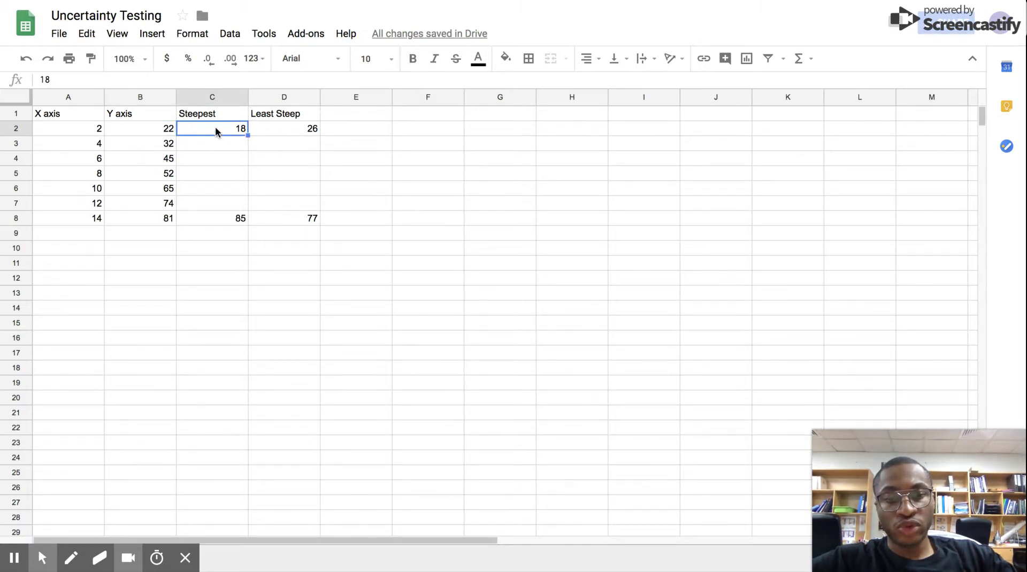
pyautogui.write('=')
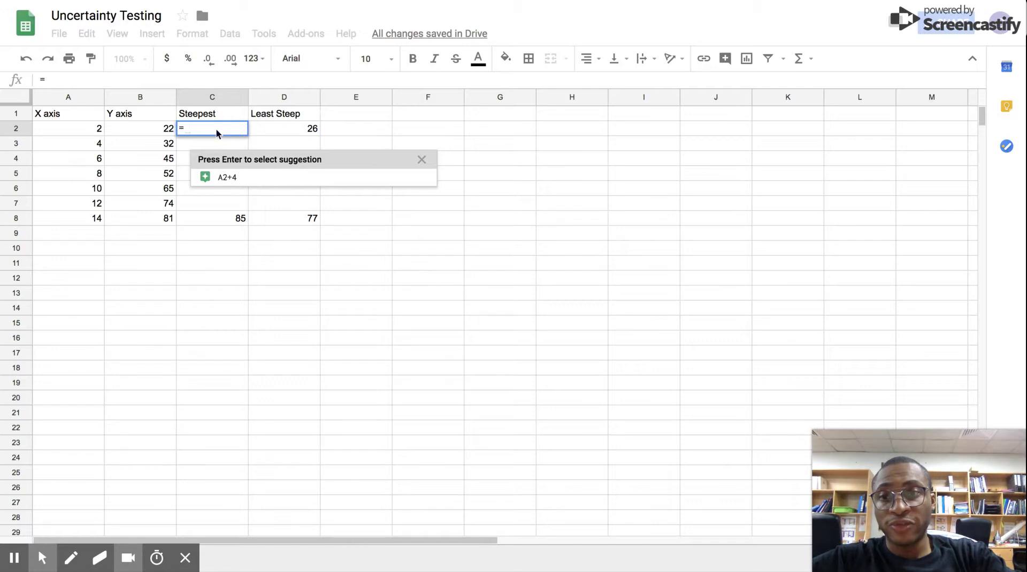
pyautogui.write('22')
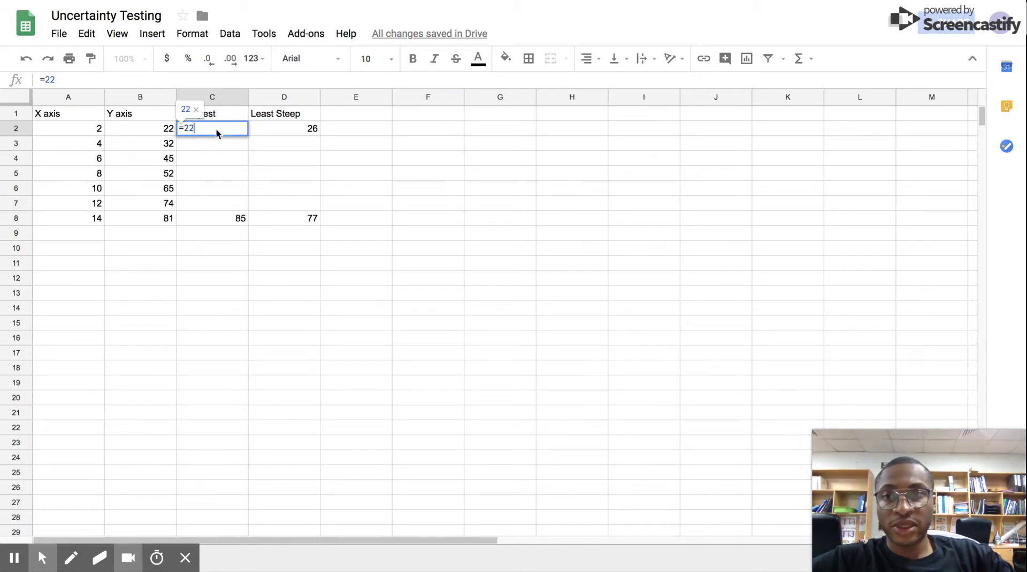
pyautogui.write('-')
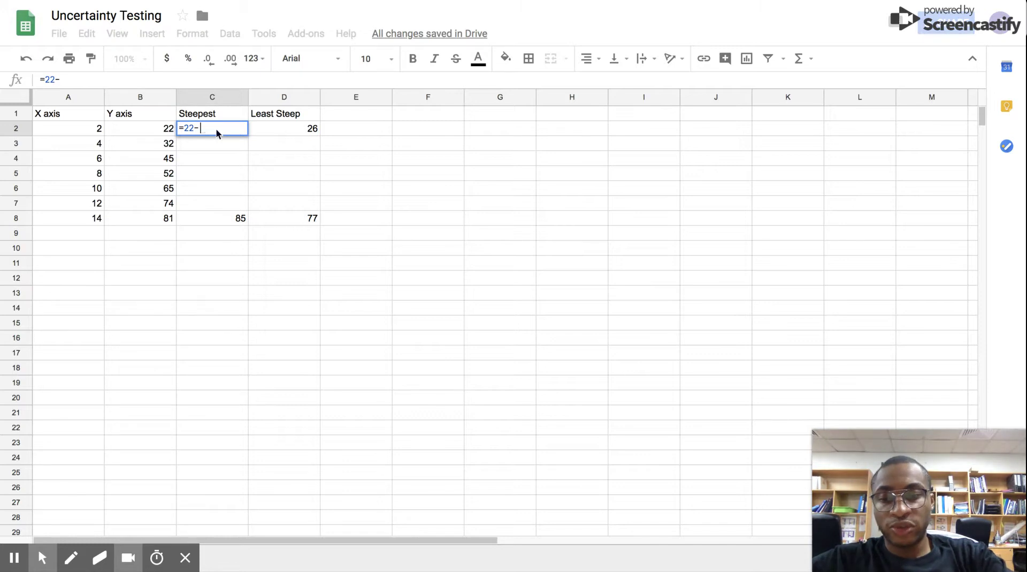
pyautogui.write('4')
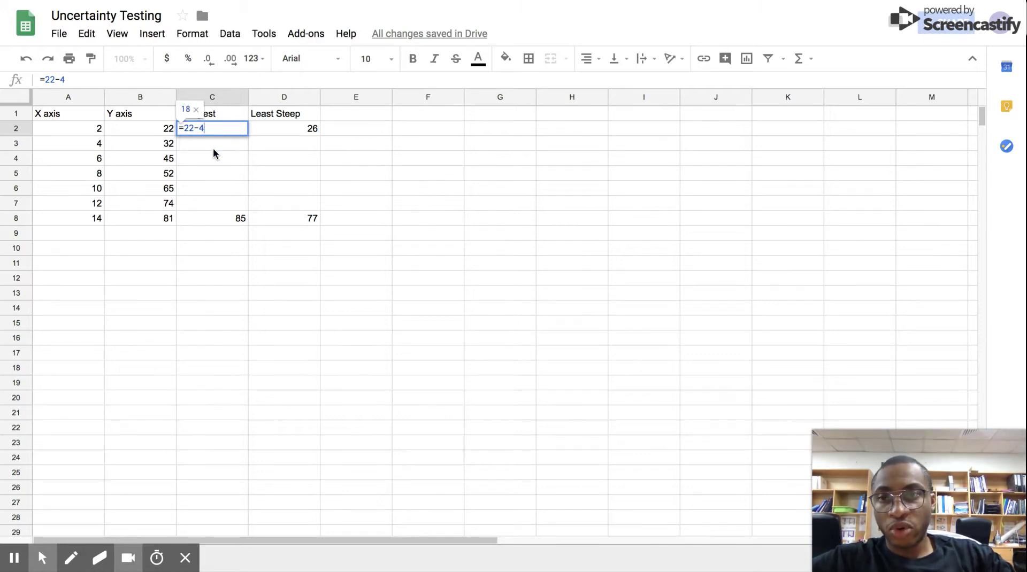
pyautogui.press('Return')
# - Replace the content of cell C2 with the formula =B2-4, referencing the first Y axis value
pyautogui.moveTo(212, 137); pyautogui.dragTo(210, 135)
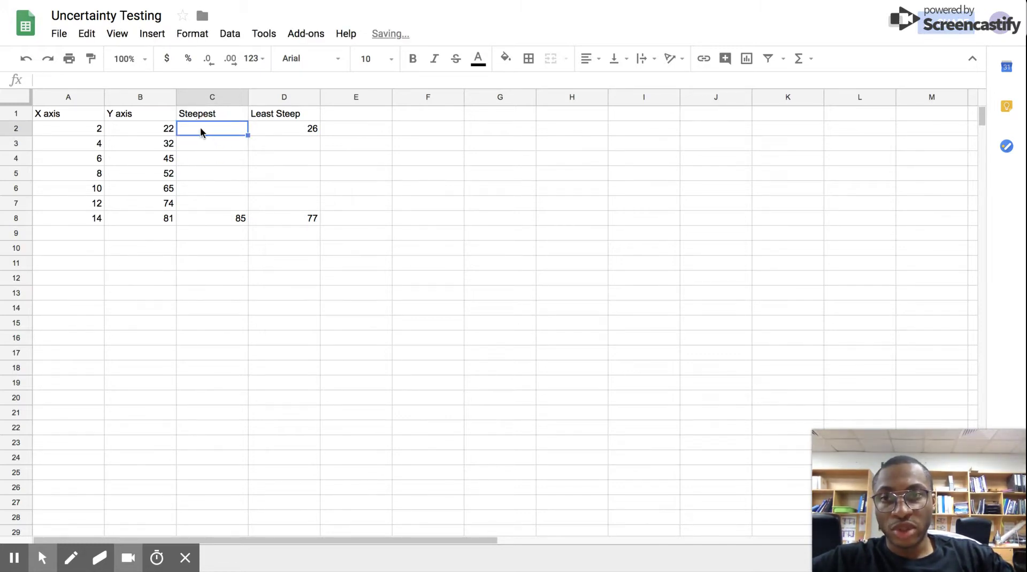
pyautogui.write('=')
pyautogui.click(166, 128)
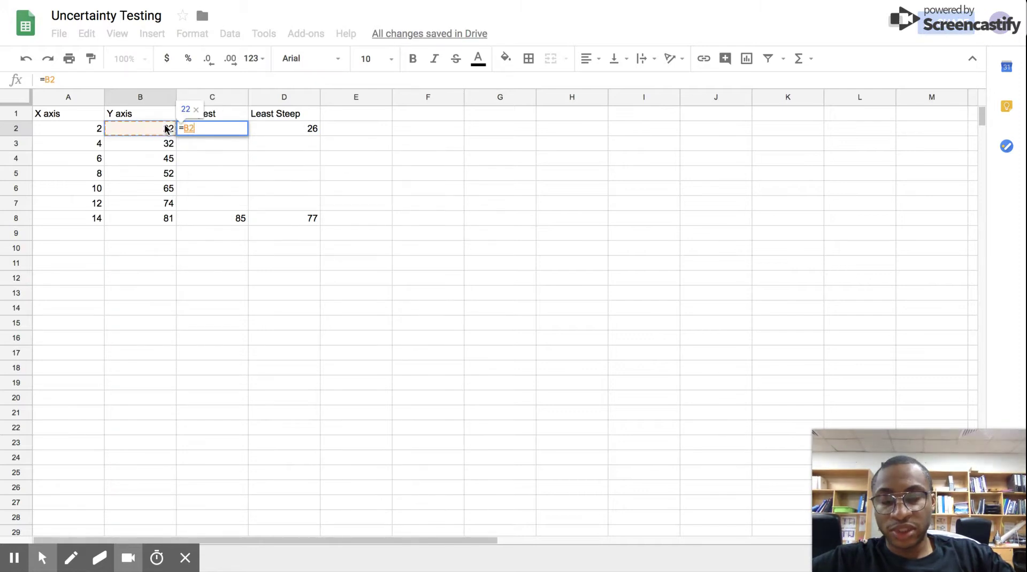
pyautogui.write('-4')
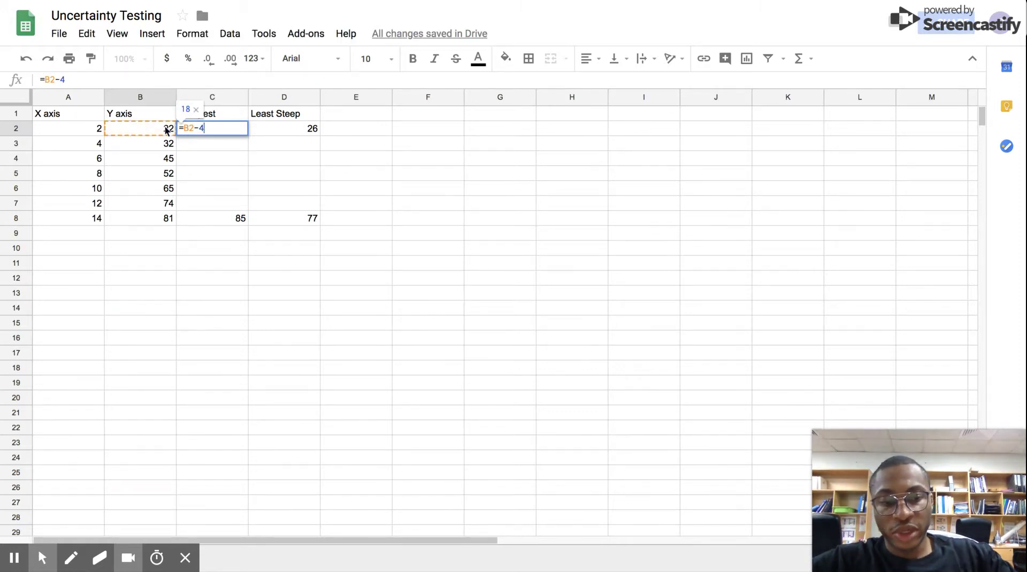
pyautogui.press('Return')
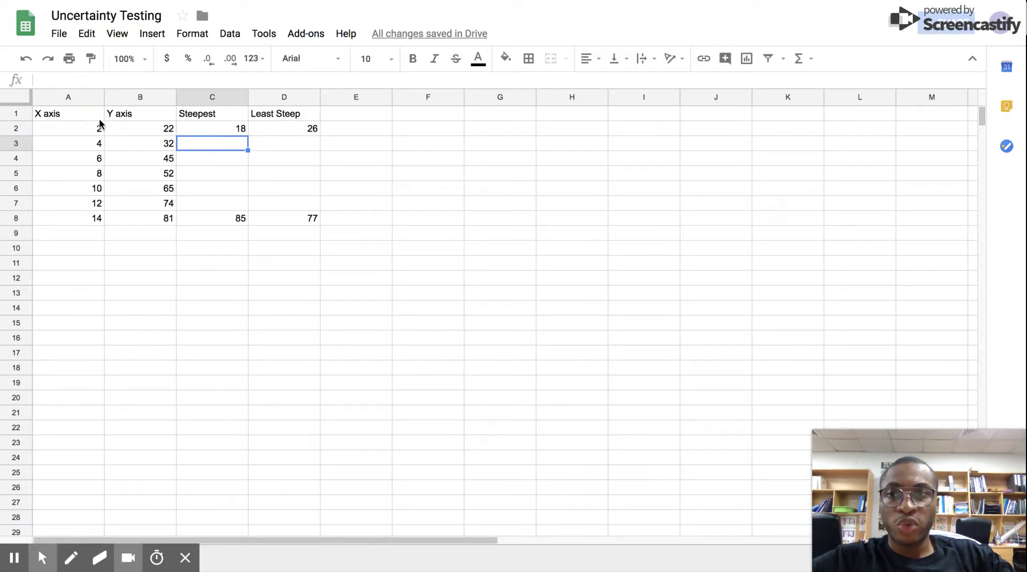
# - Check the Steepest column's formulas in rows 2 and 8 against the first and last data points
pyautogui.click(81, 127)
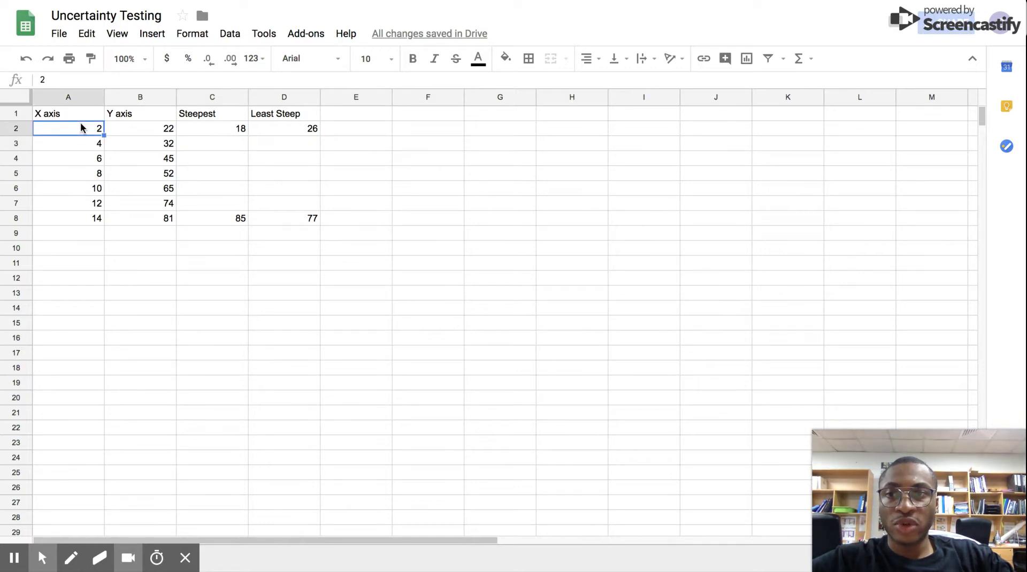
pyautogui.click(212, 134)
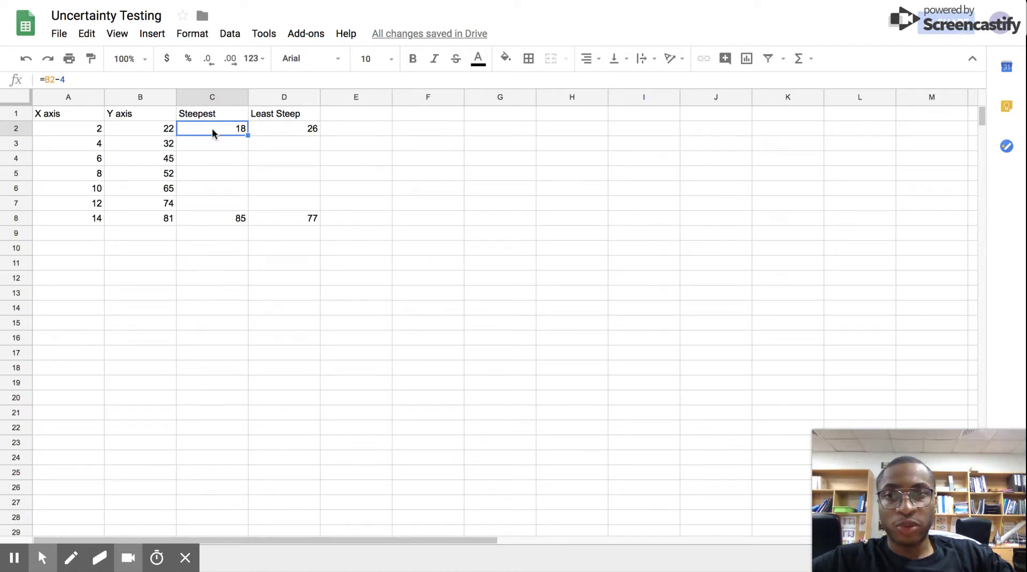
pyautogui.click(92, 220)
pyautogui.click(229, 220)
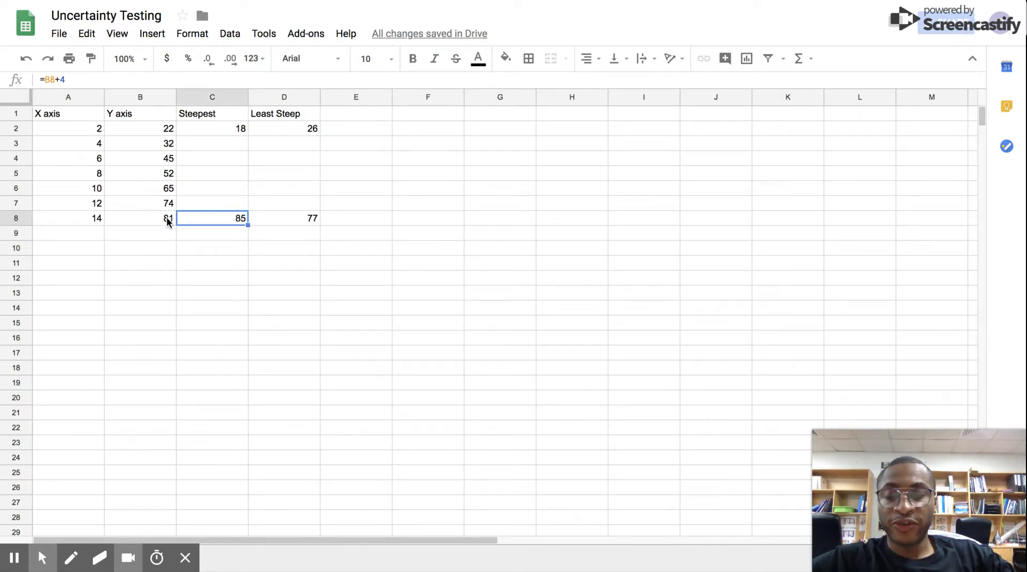
pyautogui.click(167, 221)
# - Enter the formula =B8+4 in cell C8 of the Steepest column
pyautogui.click(216, 219)
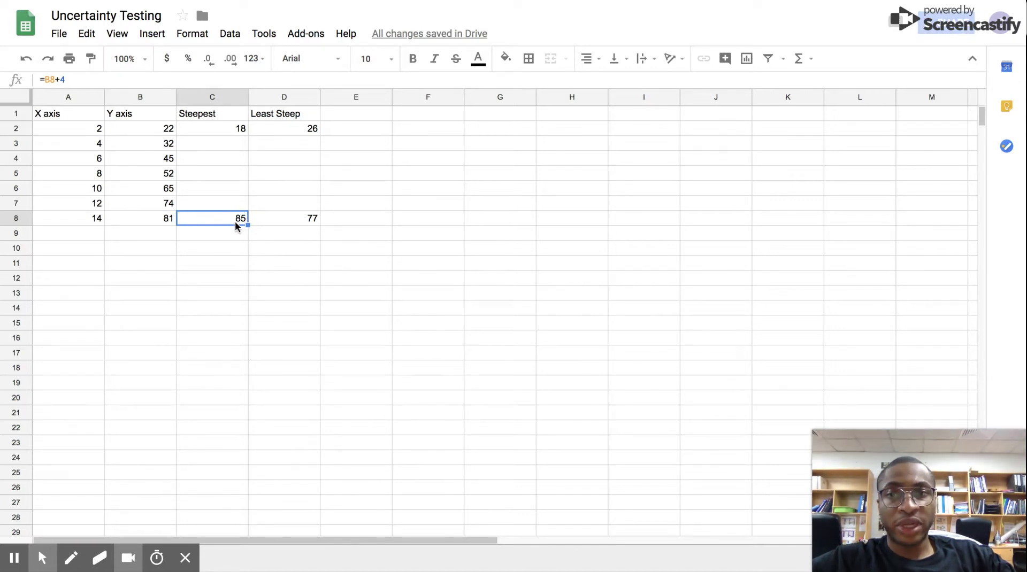
pyautogui.write('=')
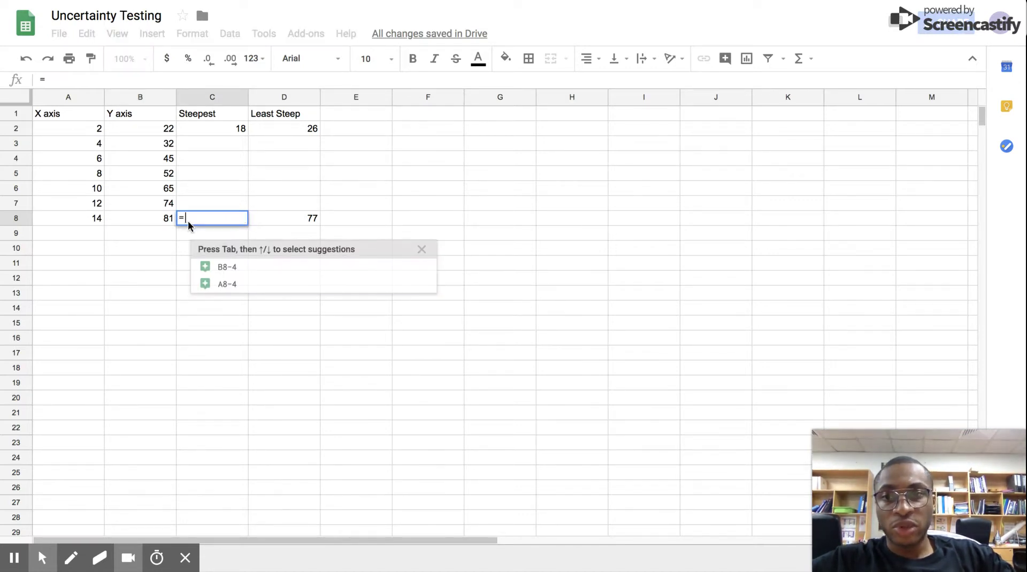
pyautogui.click(160, 219)
pyautogui.write('+4')
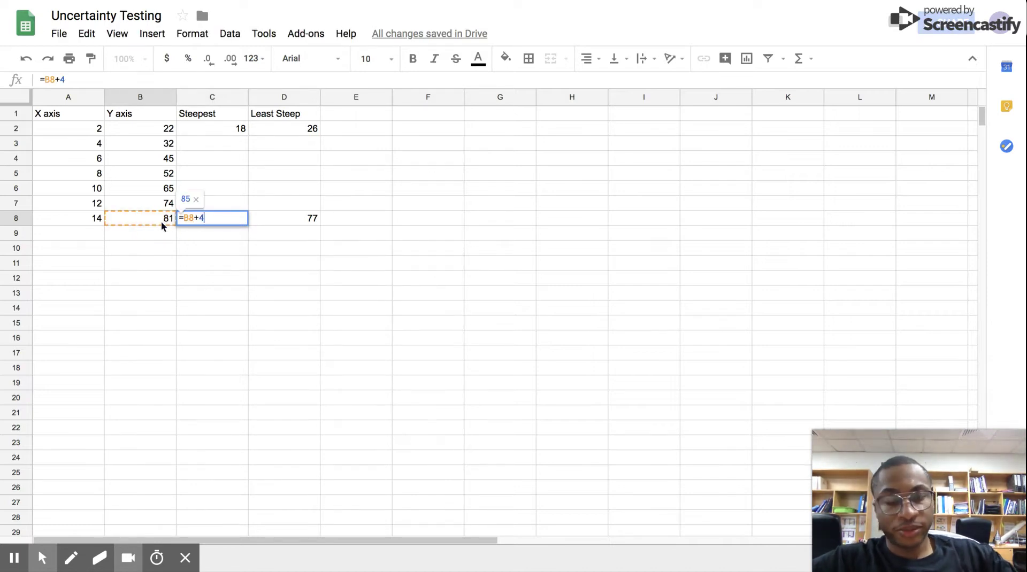
pyautogui.press('Return')
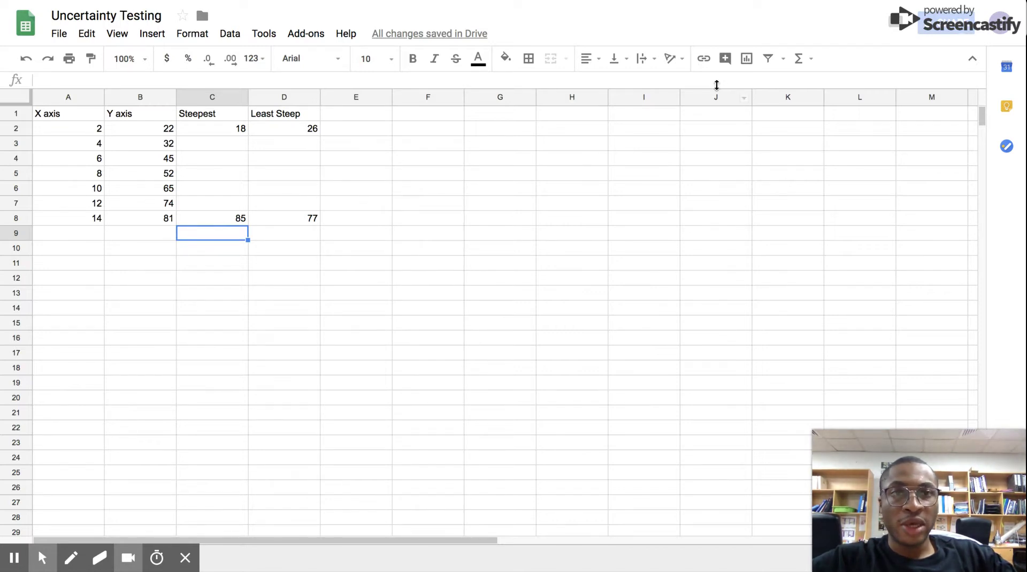
# - Insert a chart of the data in A1:D9 and set its type to scatter chart
pyautogui.click(746, 63)
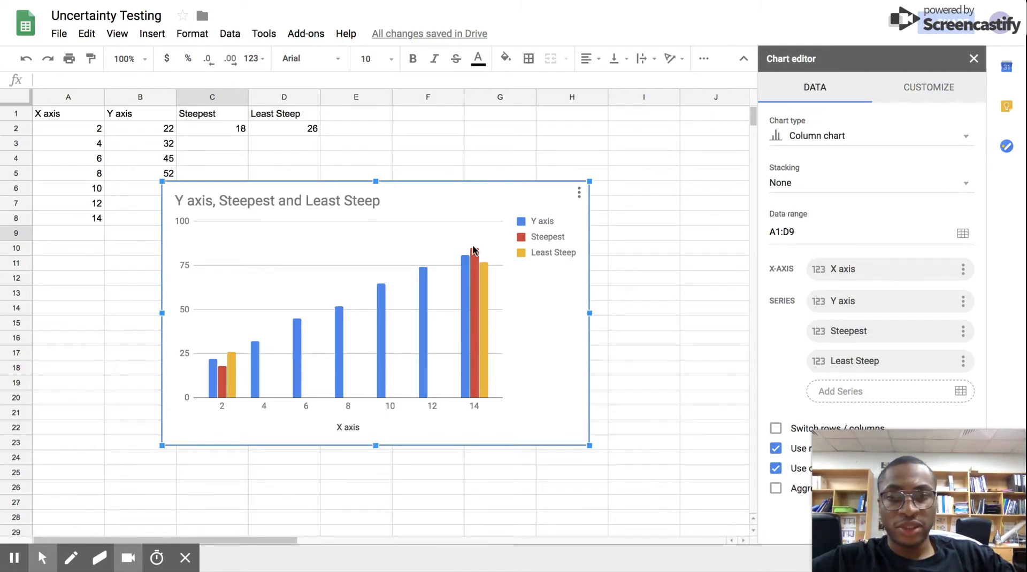
pyautogui.moveTo(422, 270)
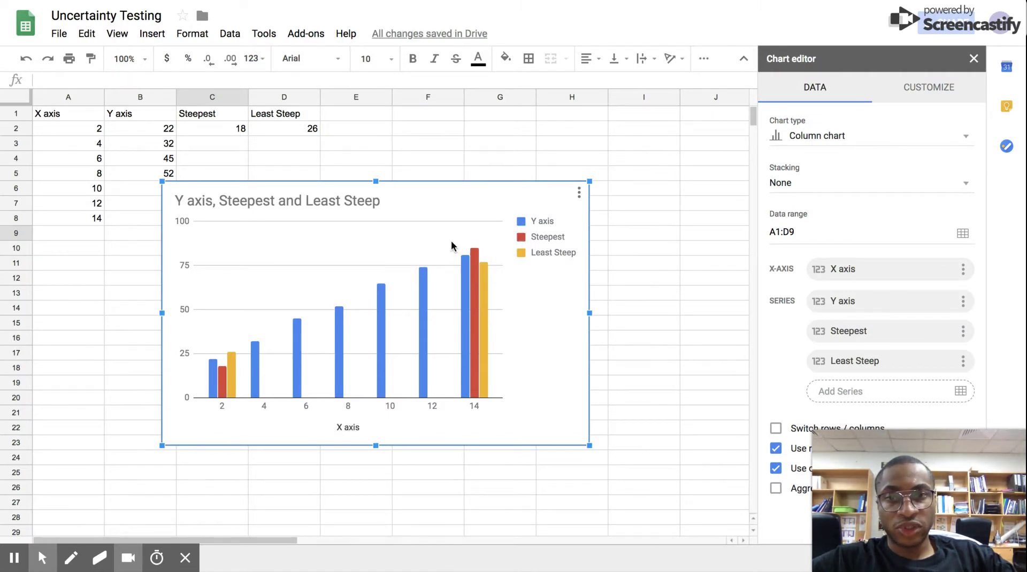
pyautogui.click(451, 243)
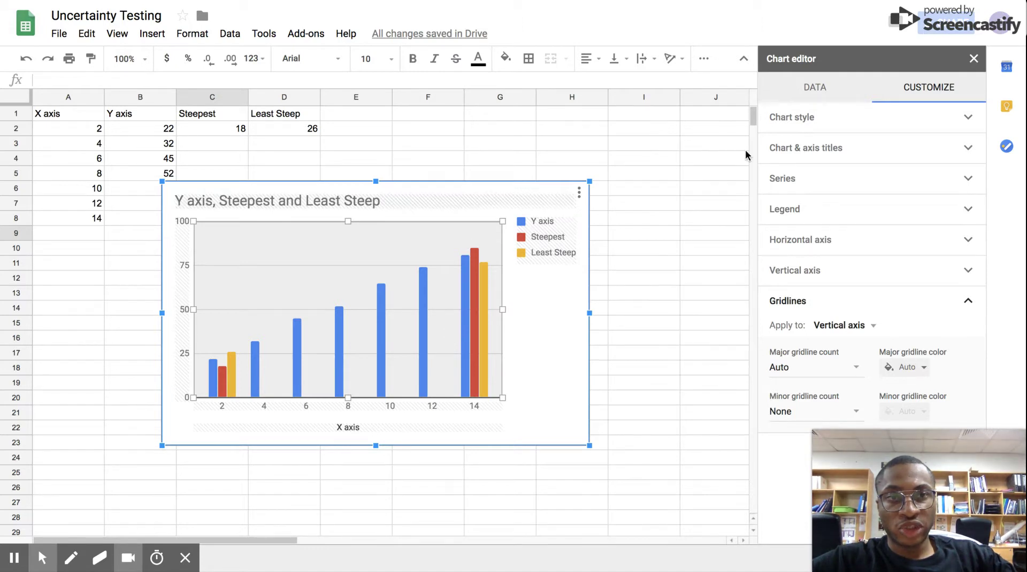
pyautogui.click(839, 117)
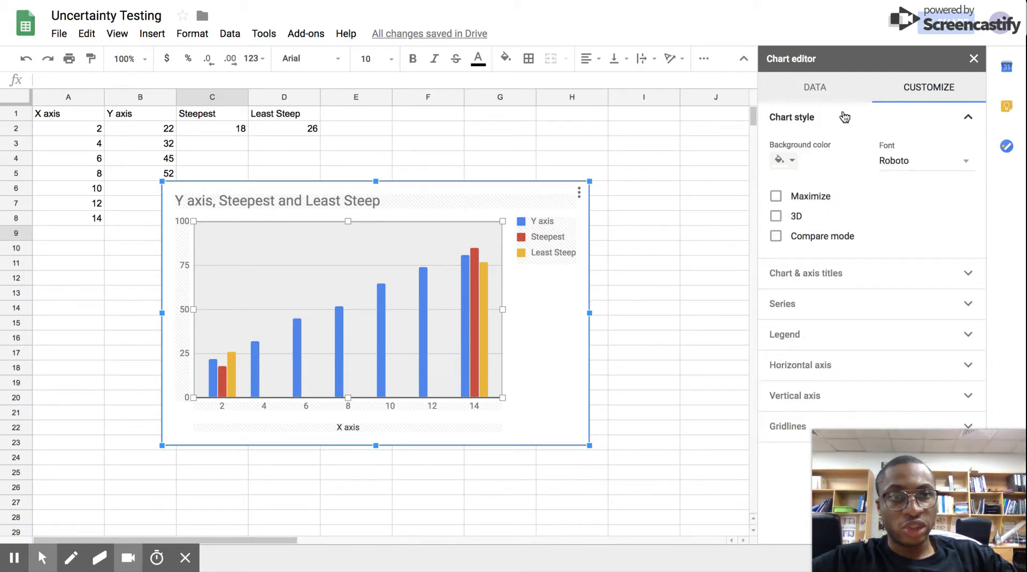
pyautogui.click(819, 92)
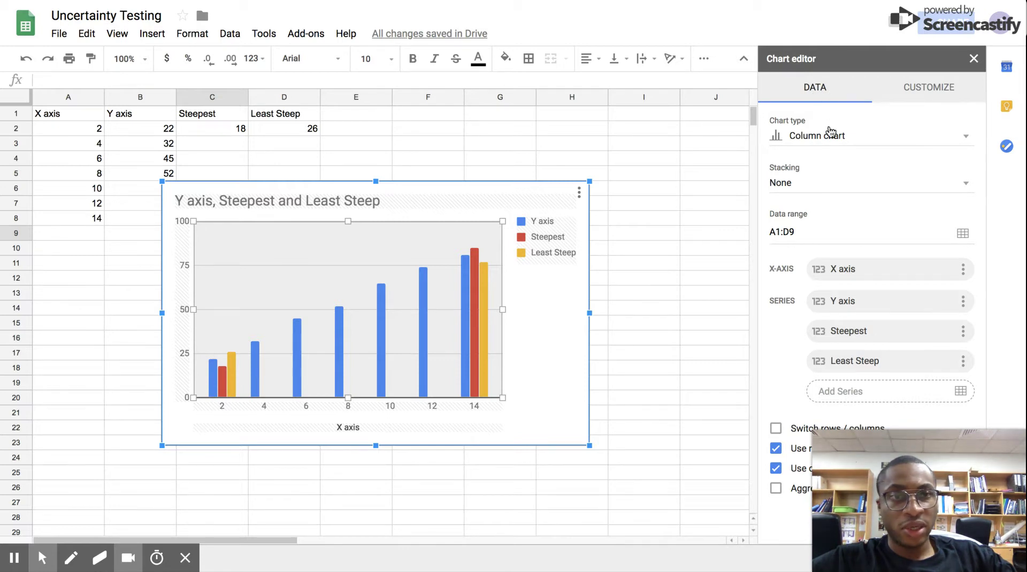
pyautogui.click(829, 138)
pyautogui.scroll(-10, 823, 239)
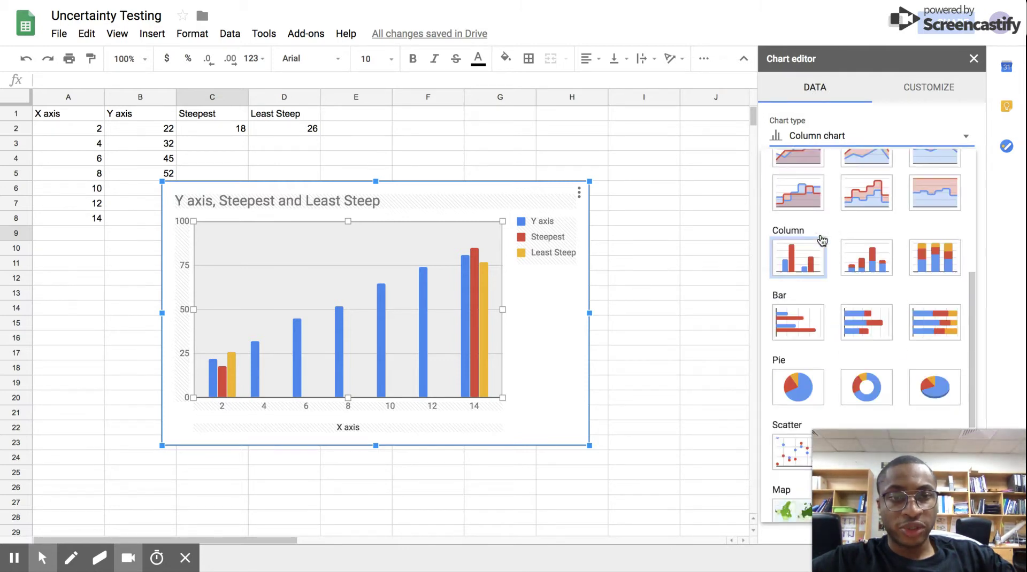
pyautogui.click(798, 255)
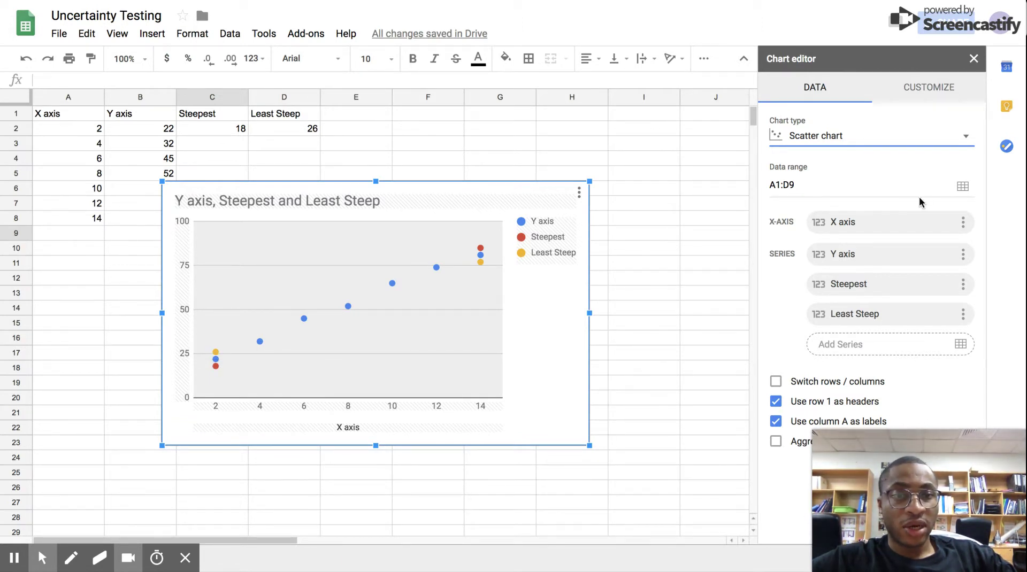
# - Set the scatter chart's title to "Graph of Y vs. X"
pyautogui.click(919, 100)
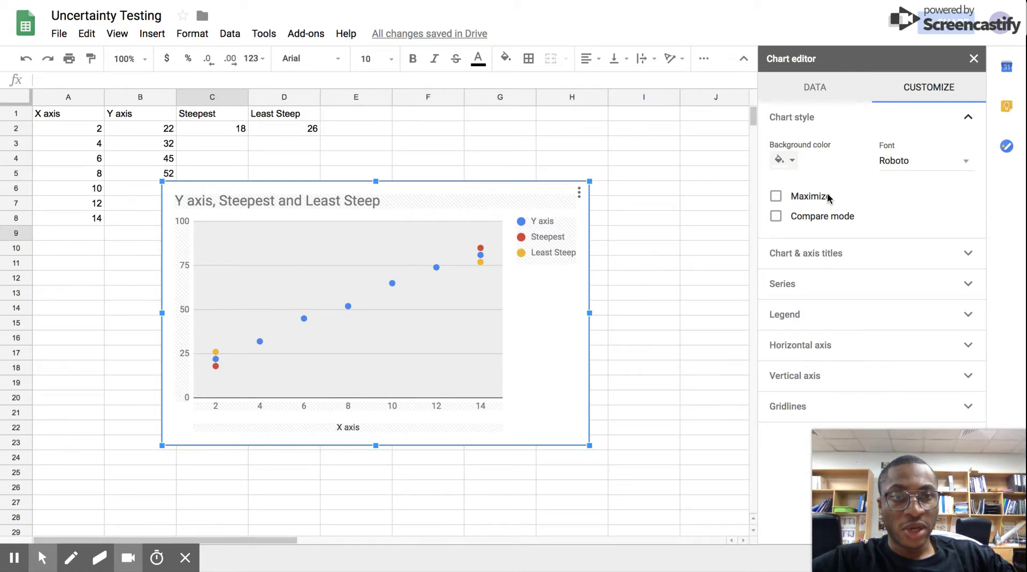
pyautogui.click(830, 253)
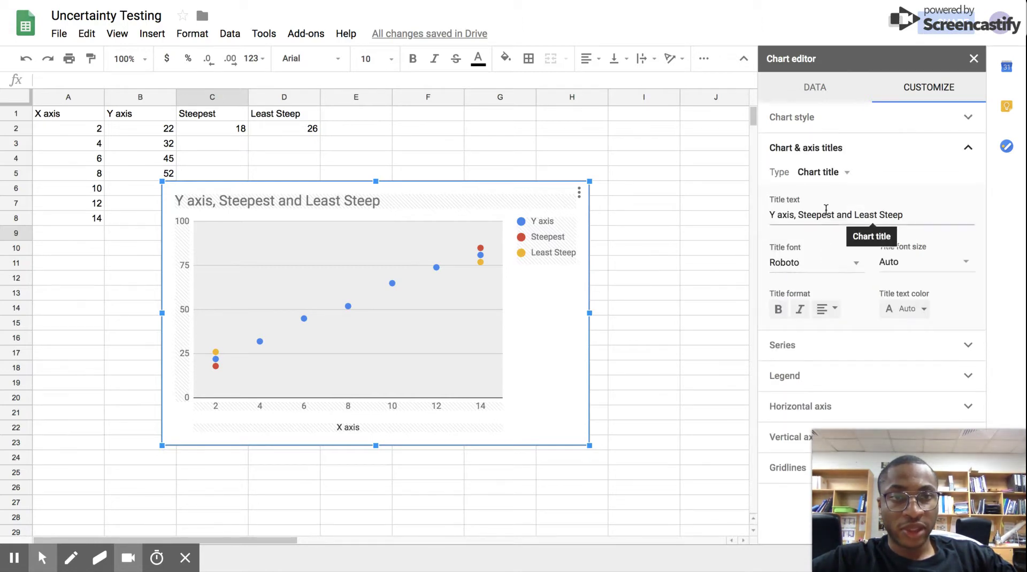
pyautogui.tripleClick(825, 211)
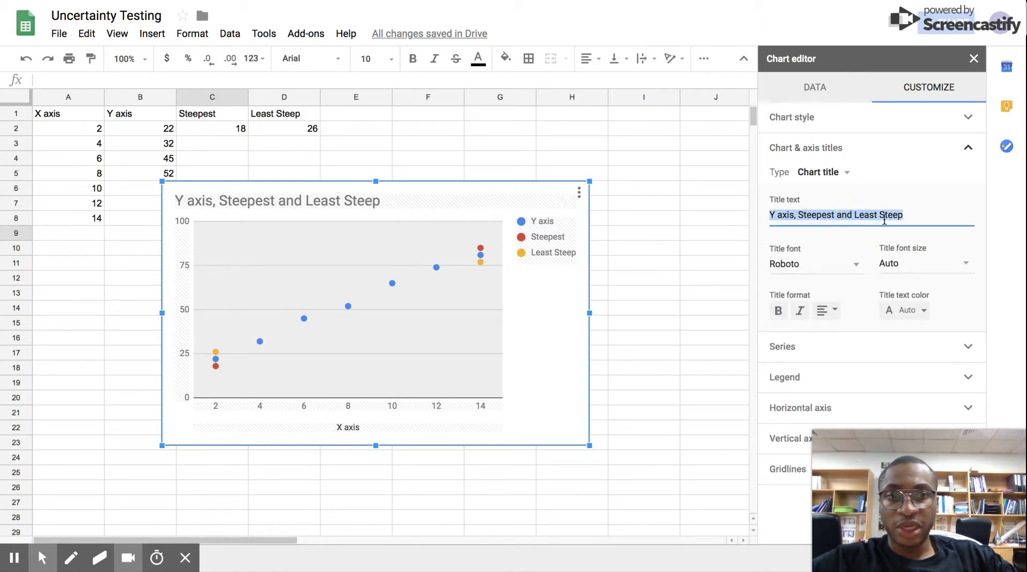
pyautogui.write('Grap')
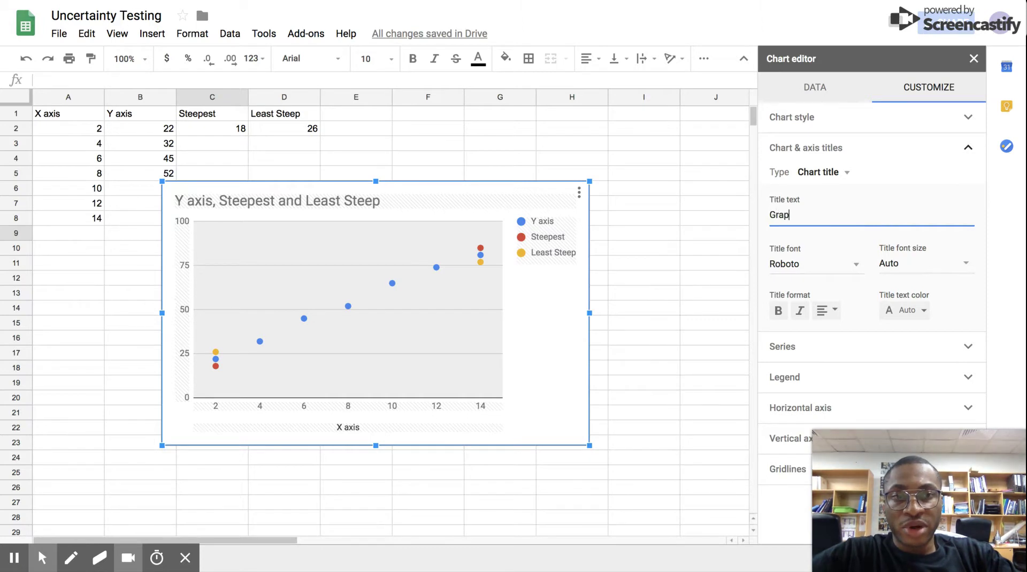
pyautogui.write('h of ')
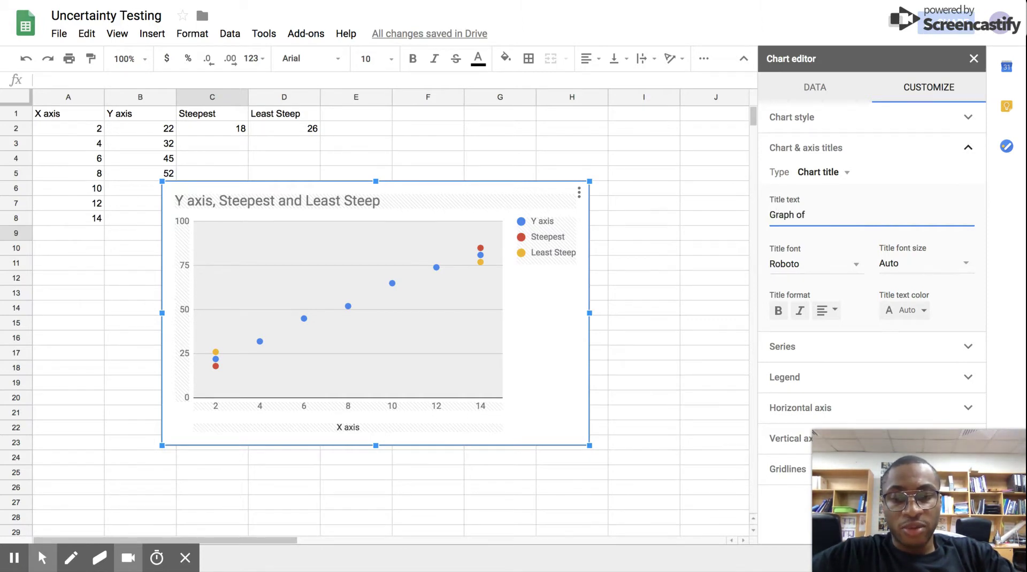
pyautogui.write('Y vs. X')
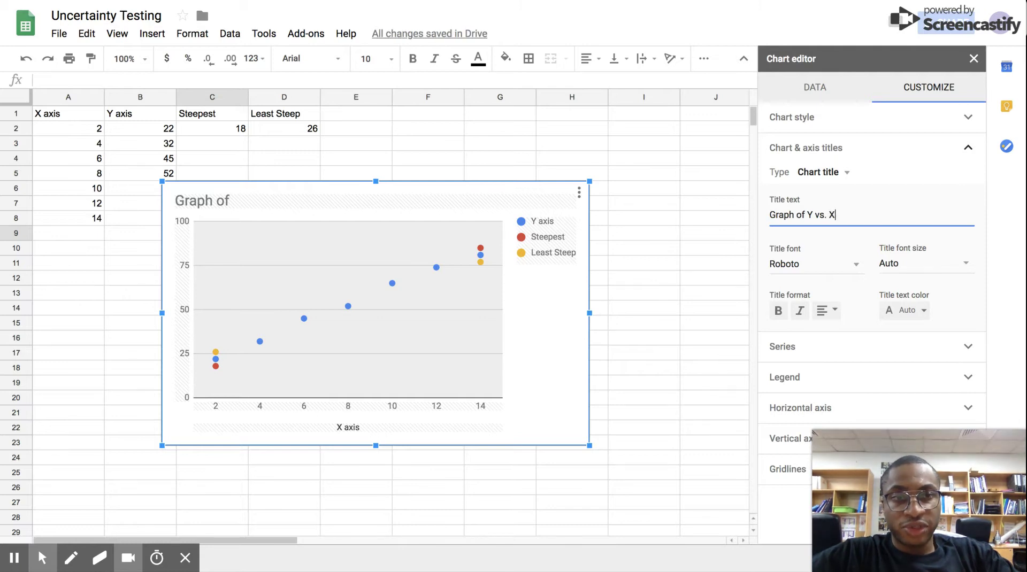
# - Add a trendline to the Y axis series of the scatter chart
pyautogui.click(830, 346)
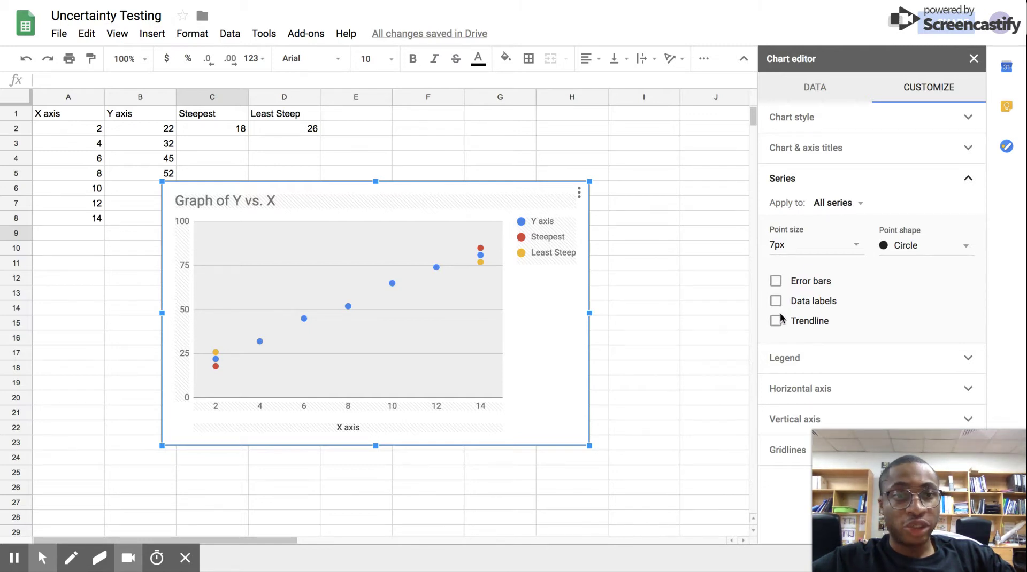
pyautogui.click(848, 203)
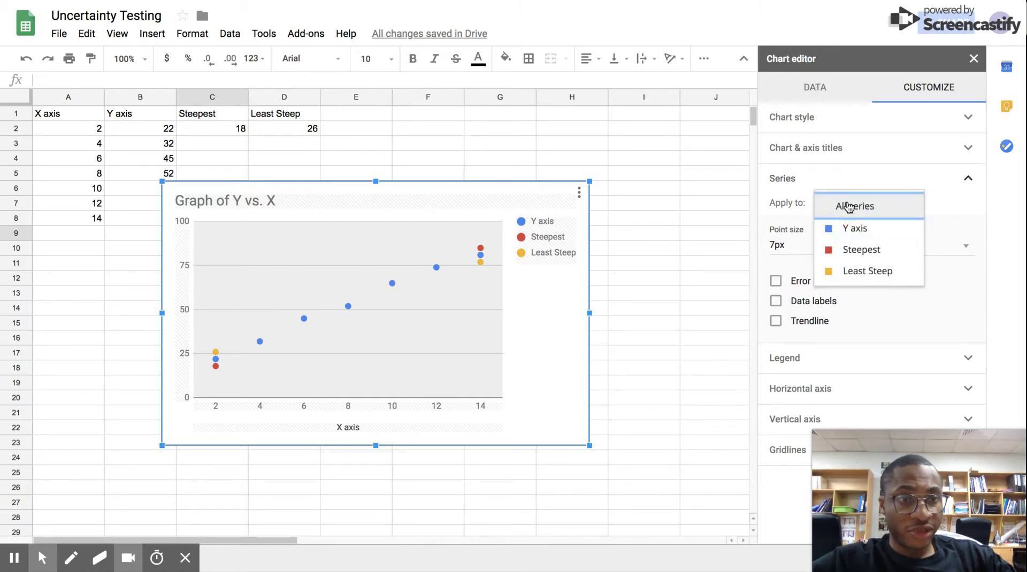
pyautogui.click(939, 197)
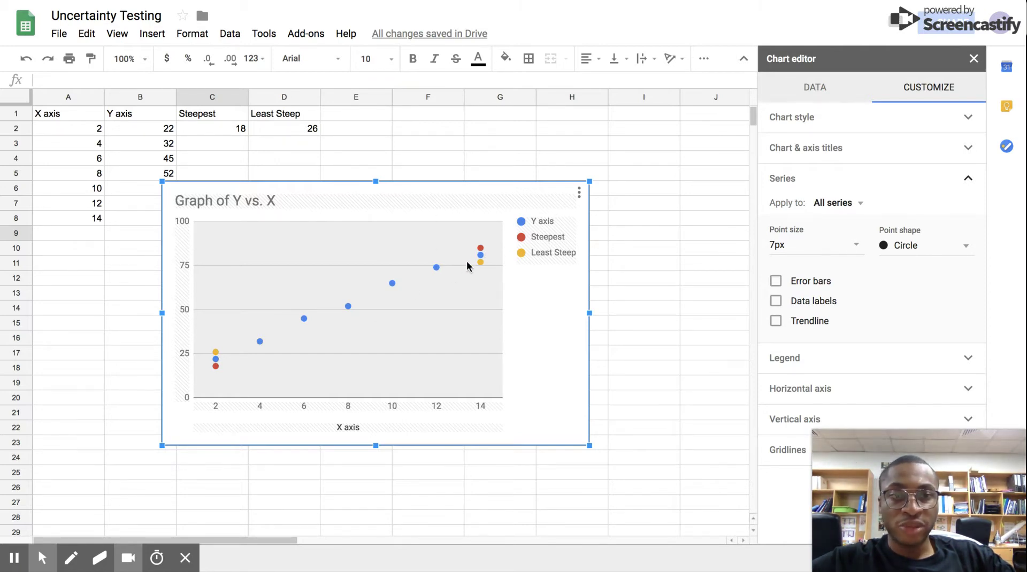
pyautogui.moveTo(480, 259)
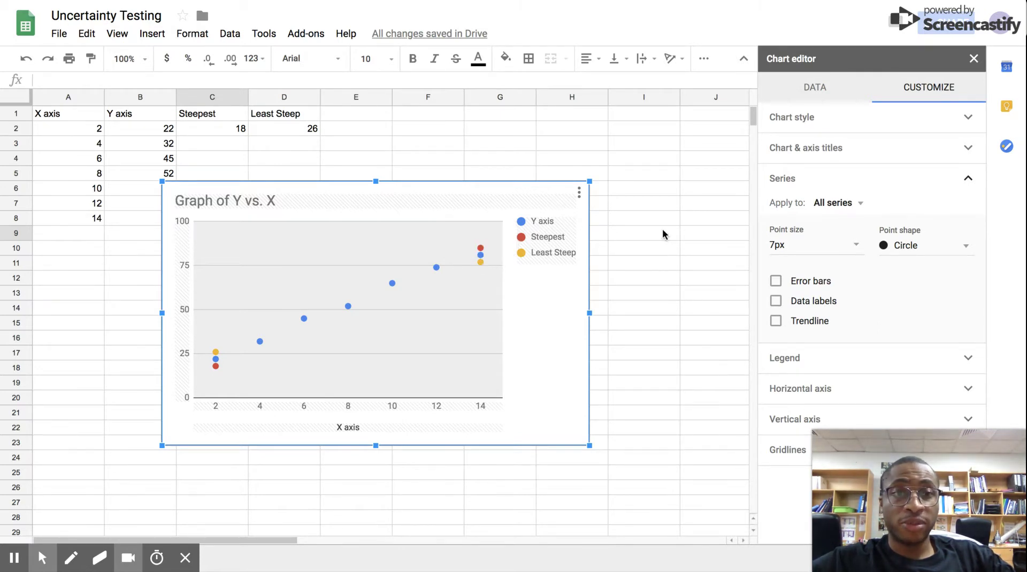
pyautogui.click(843, 208)
pyautogui.click(855, 233)
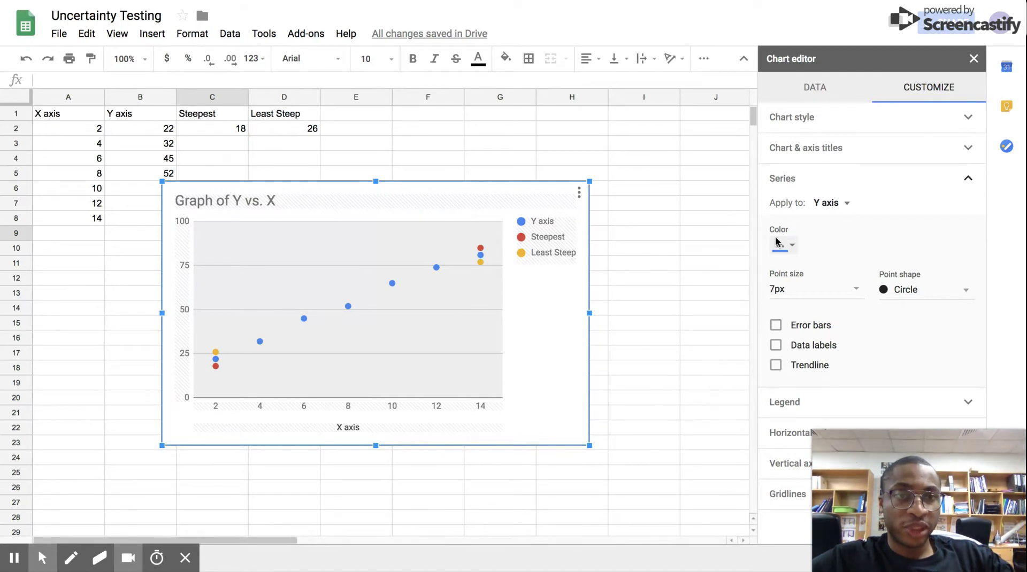
pyautogui.click(792, 365)
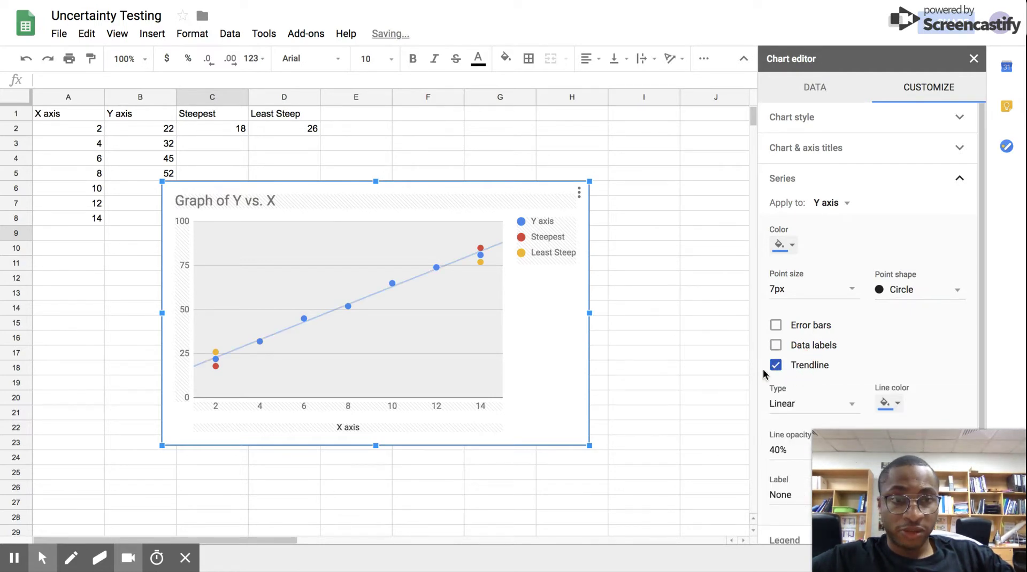
# - Add error bars with a value of 4 to the Y axis series, trying the Constant type before turning the bars off and on again
pyautogui.scroll(-3, 828, 364)
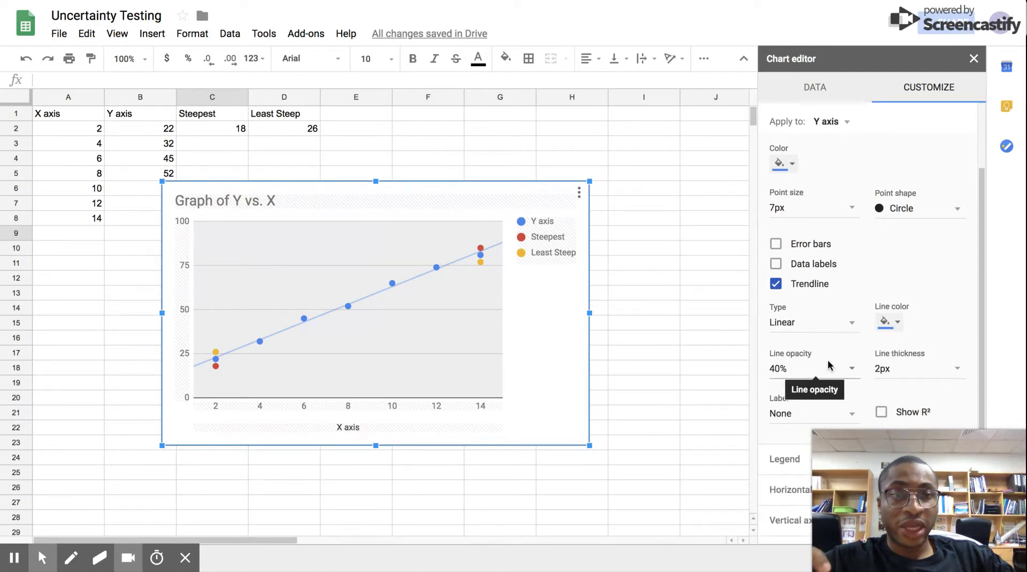
pyautogui.click(803, 243)
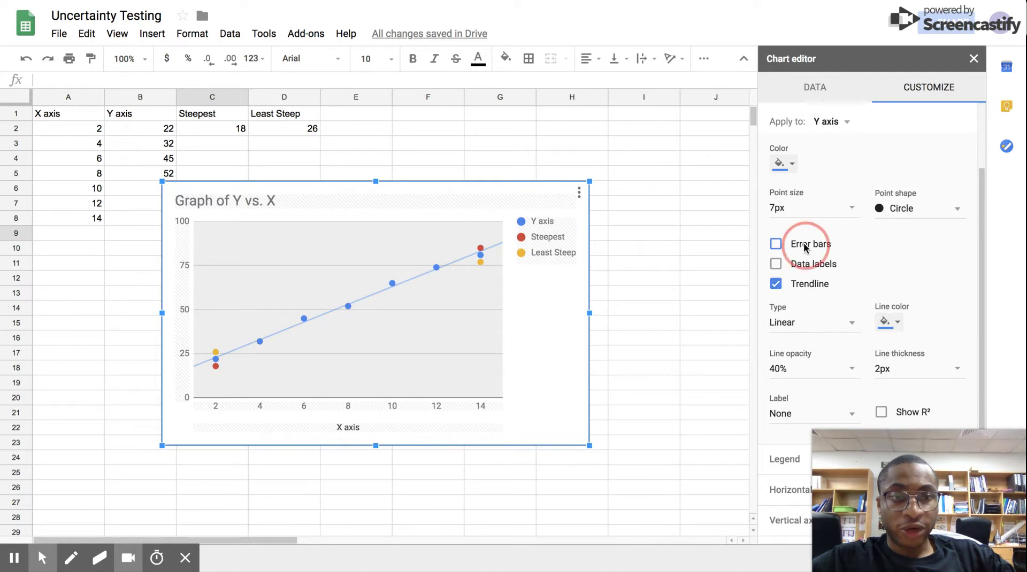
pyautogui.scroll(-3, 822, 302)
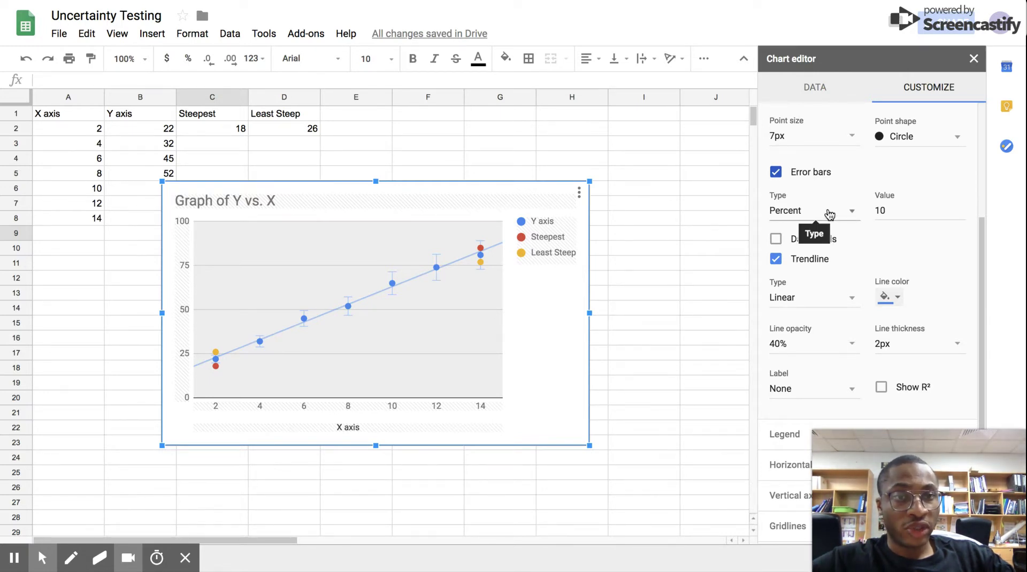
pyautogui.click(802, 214)
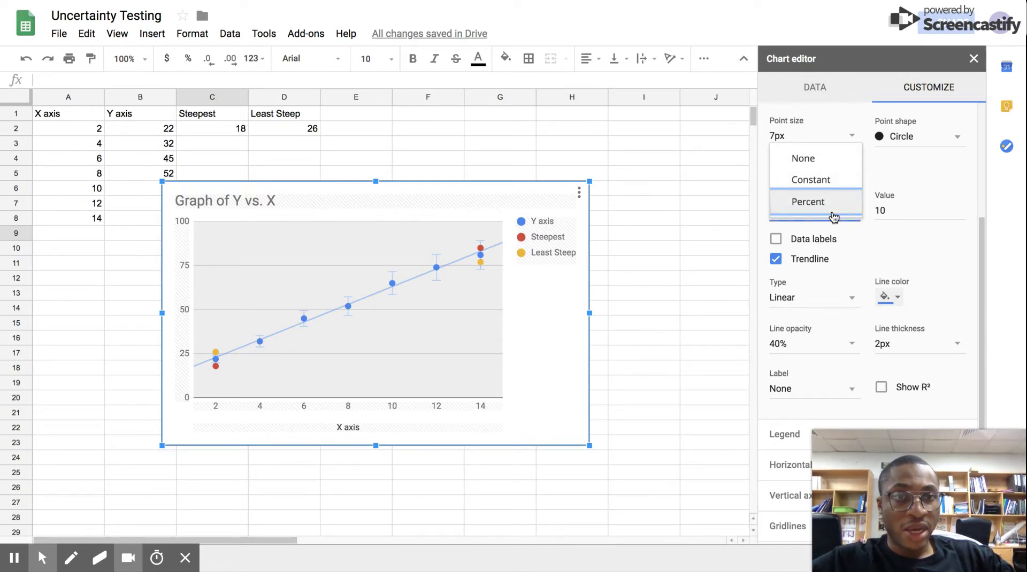
pyautogui.click(829, 183)
pyautogui.doubleClick(887, 209)
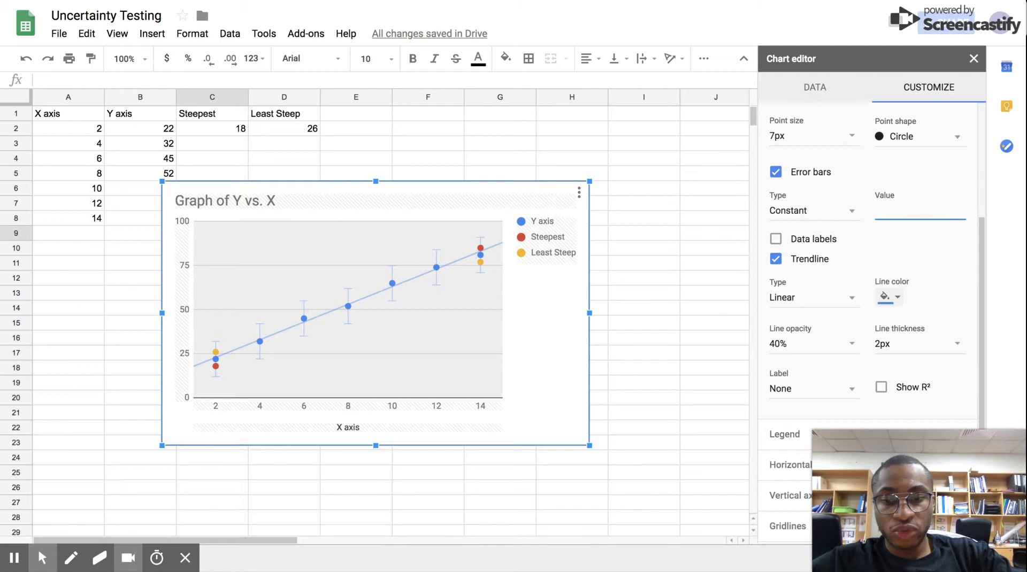
pyautogui.write('4')
pyautogui.press('BackSpace')
pyautogui.write('0.5')
pyautogui.click(832, 171)
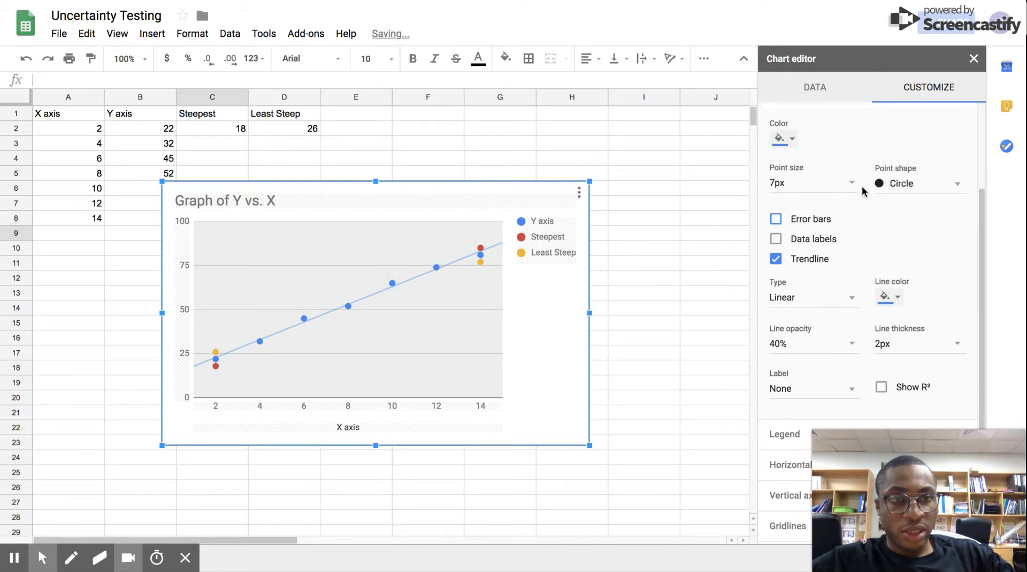
pyautogui.click(811, 220)
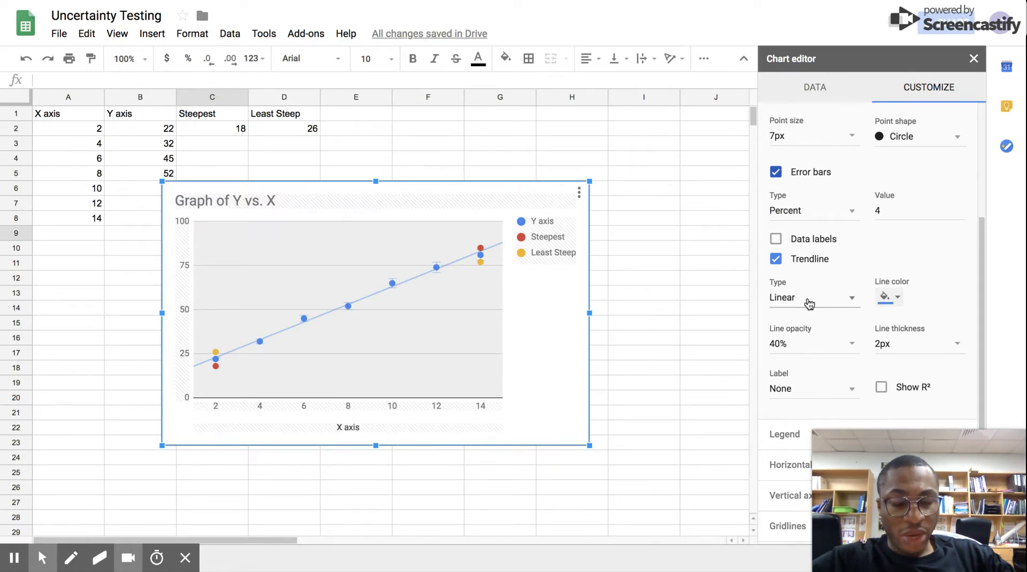
# - Label the Y axis series' trendline with its equation
pyautogui.click(828, 393)
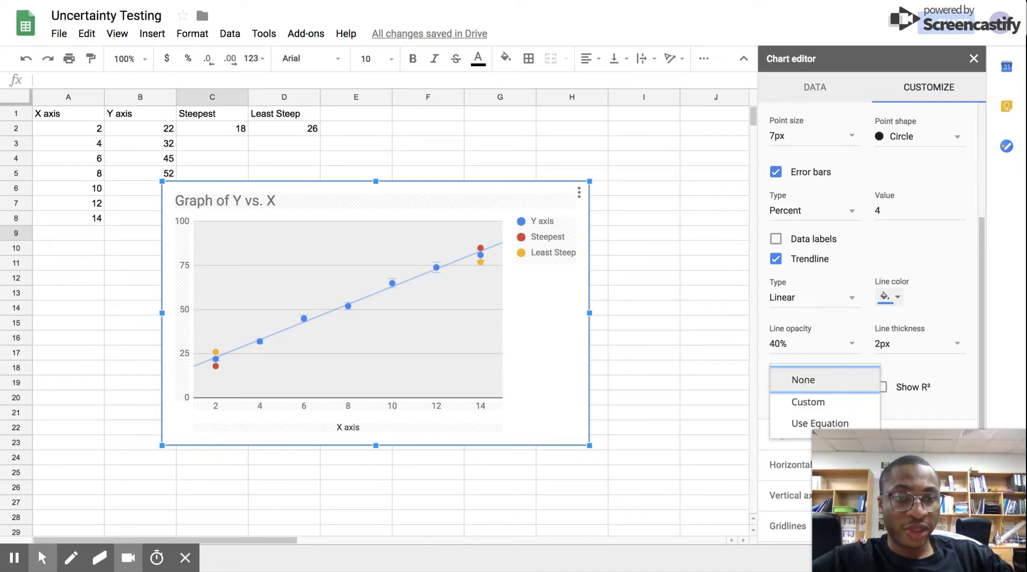
pyautogui.click(809, 366)
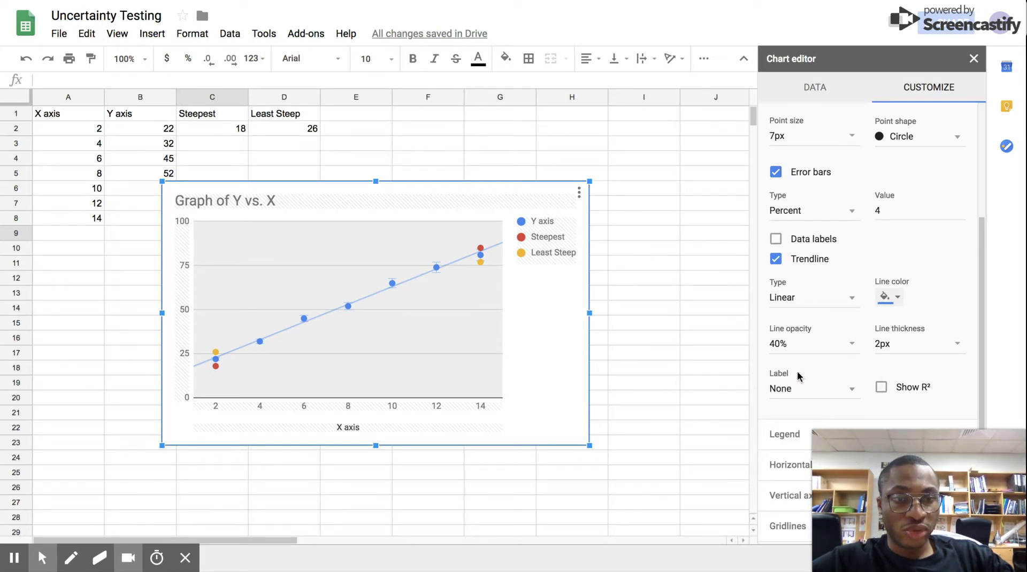
pyautogui.click(819, 381)
pyautogui.click(808, 422)
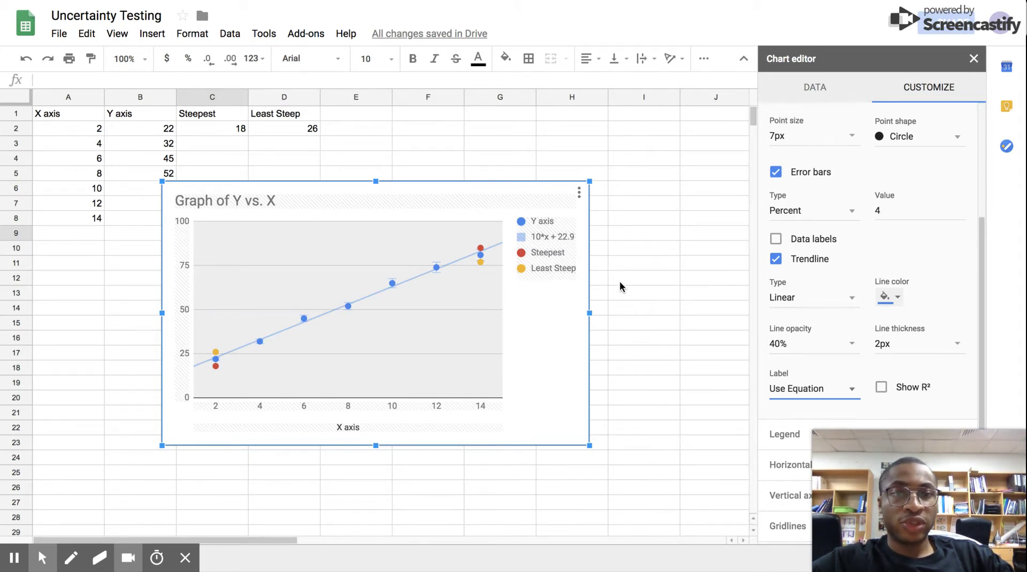
pyautogui.scroll(1, 834, 230)
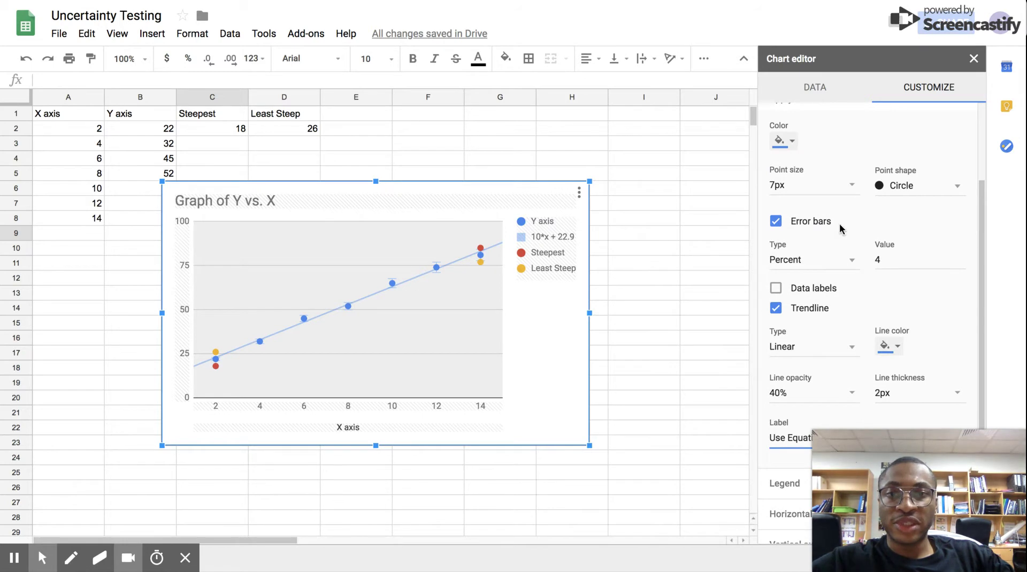
pyautogui.scroll(2, 827, 197)
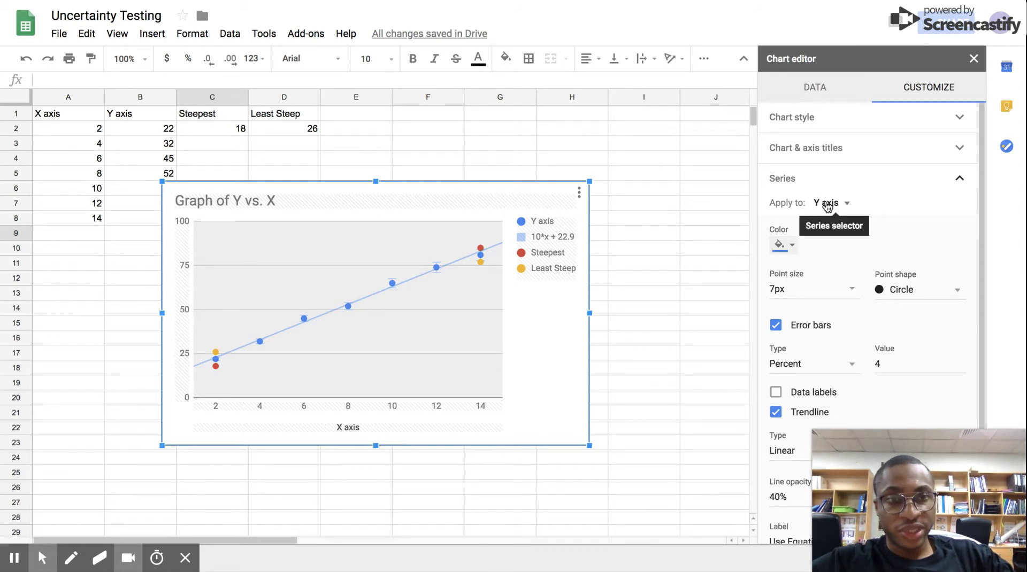
pyautogui.click(829, 204)
pyautogui.click(848, 229)
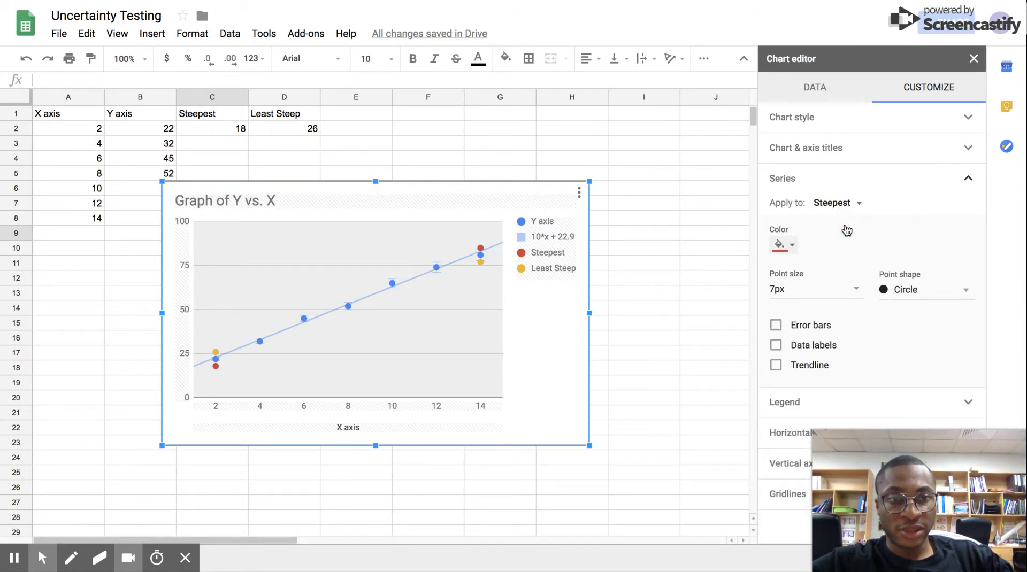
pyautogui.click(210, 113)
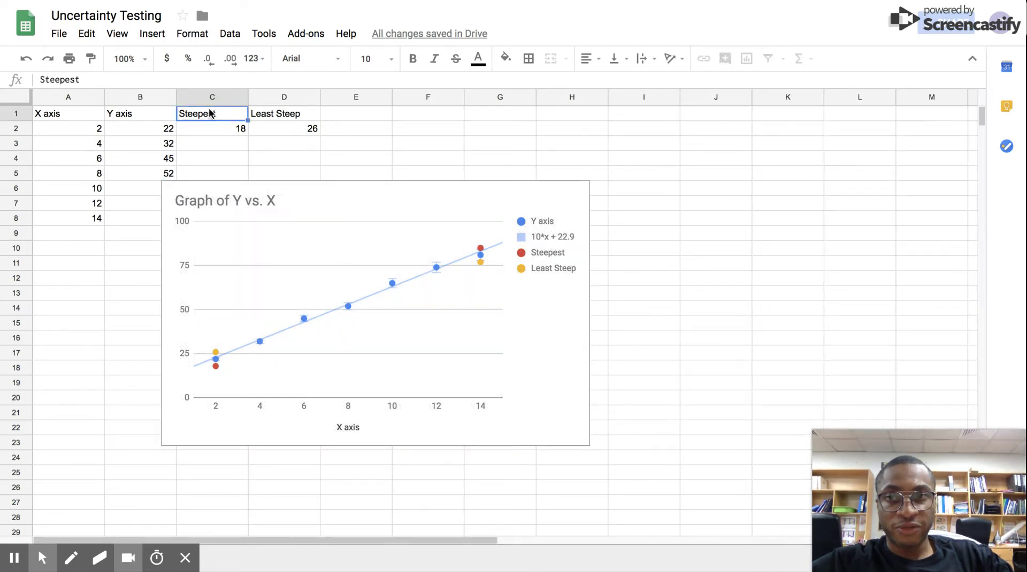
# - Reopen the chart for editing and add a trendline labelled with its equation to the Steepest series
pyautogui.doubleClick(439, 266)
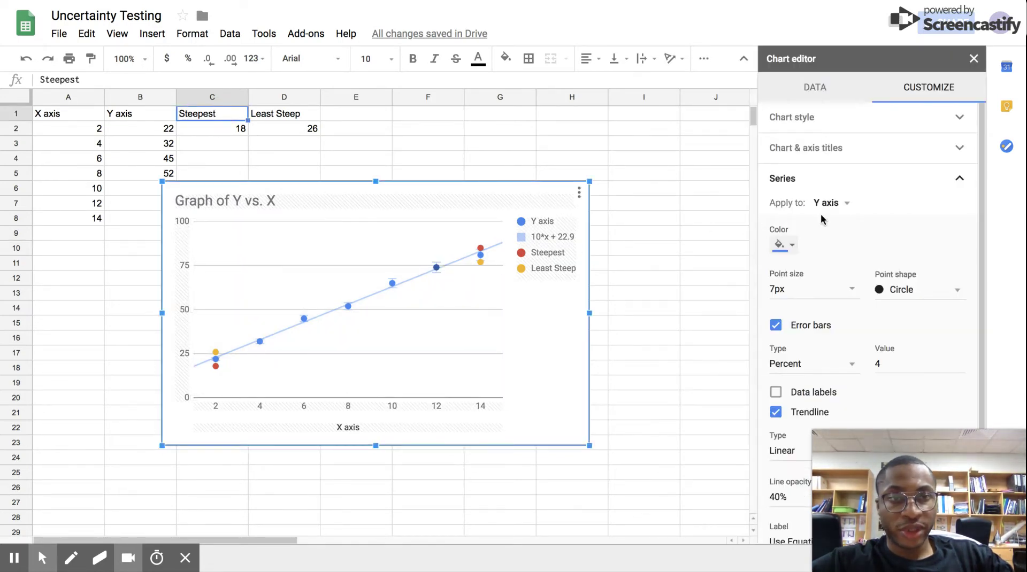
pyautogui.click(831, 203)
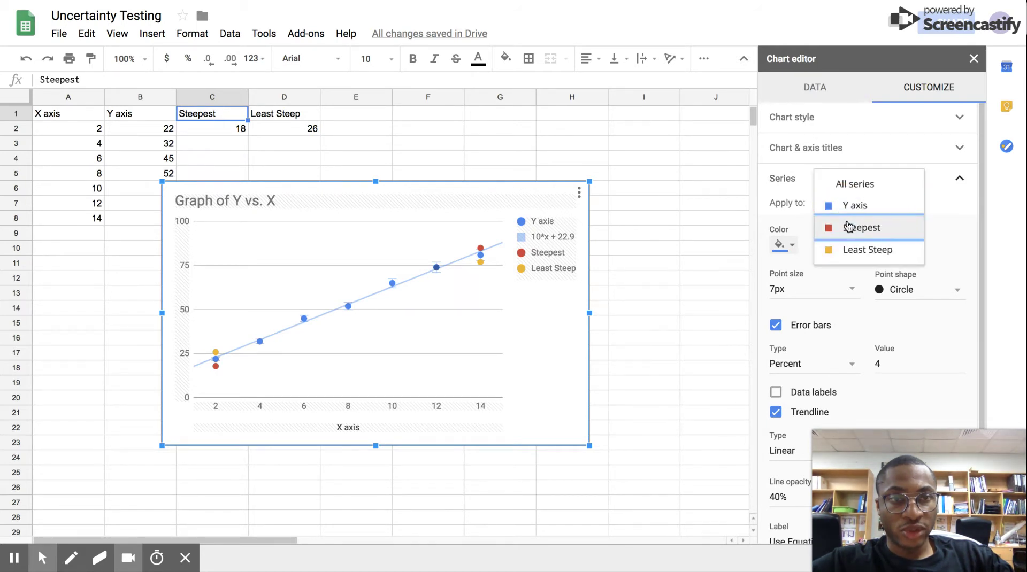
pyautogui.click(848, 226)
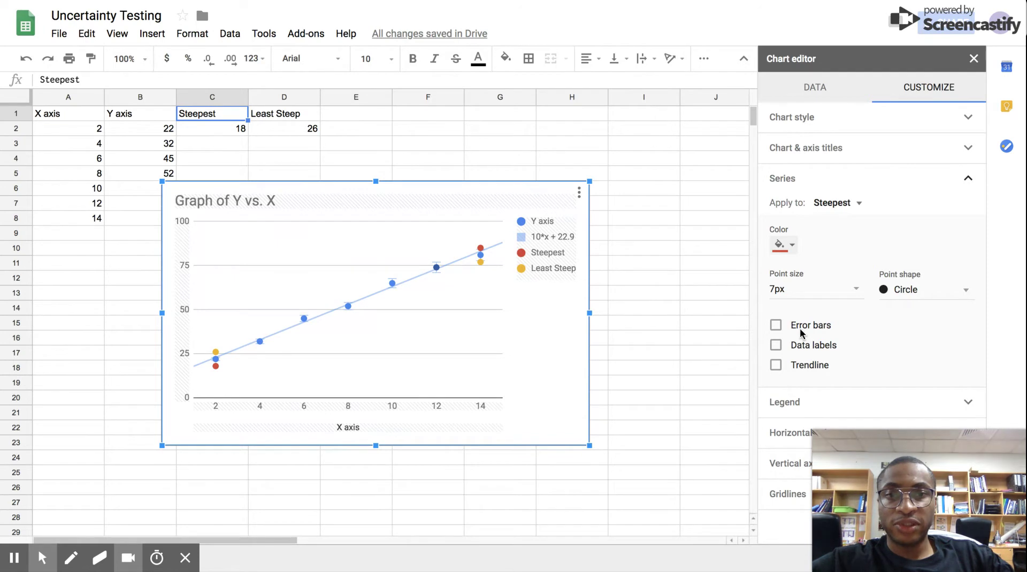
pyautogui.click(776, 366)
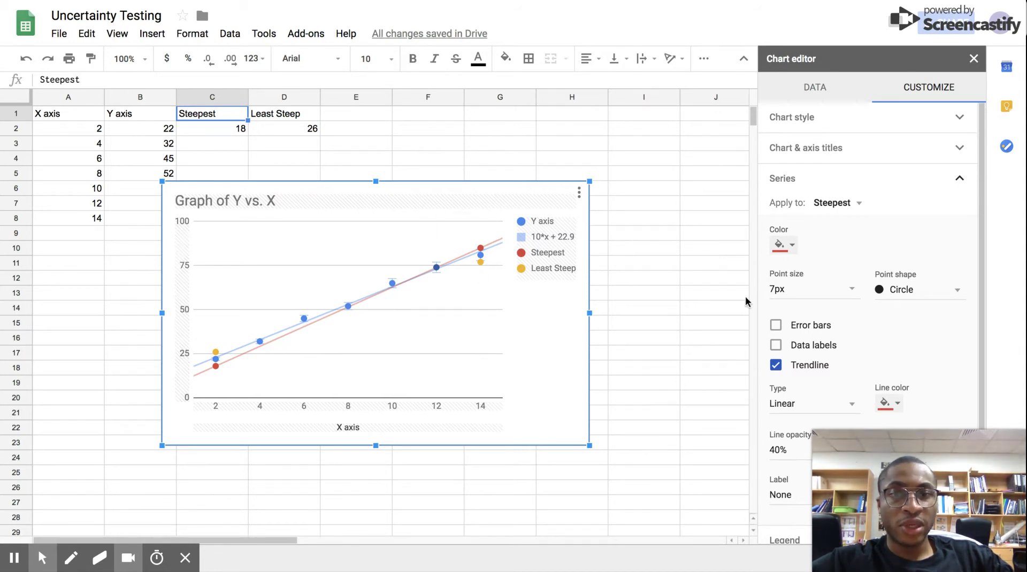
pyautogui.scroll(-2, 846, 340)
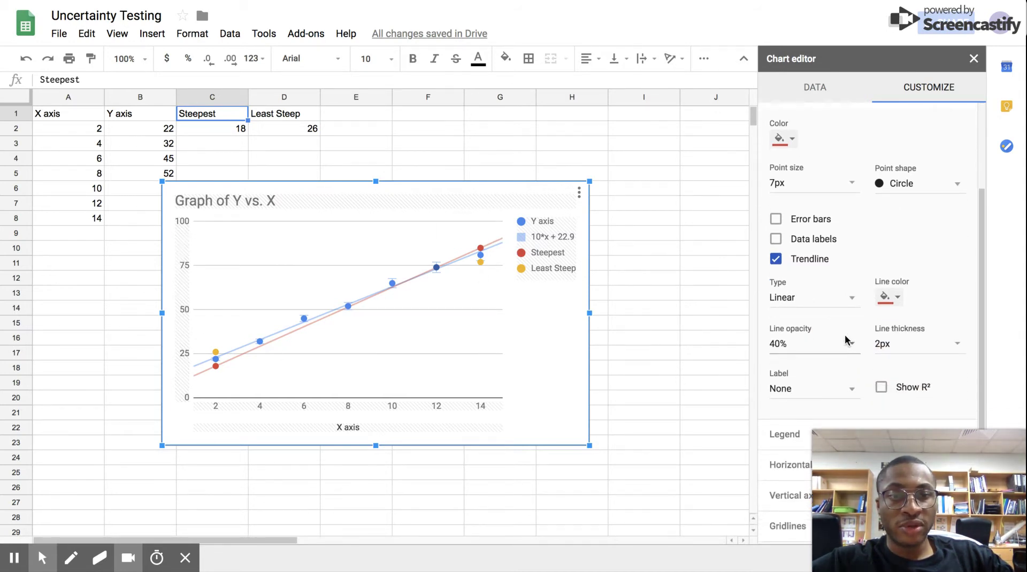
pyautogui.click(815, 395)
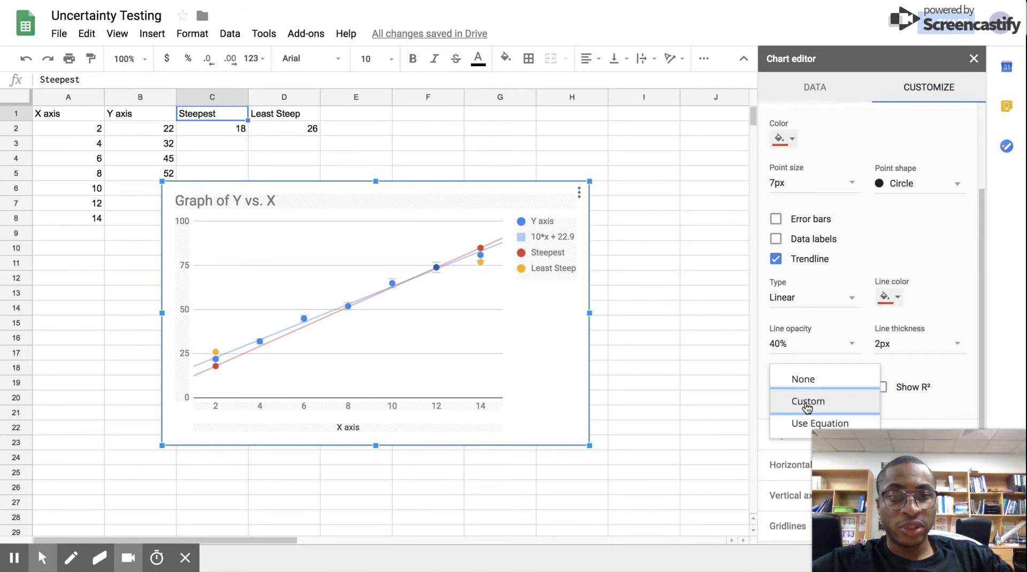
pyautogui.click(801, 424)
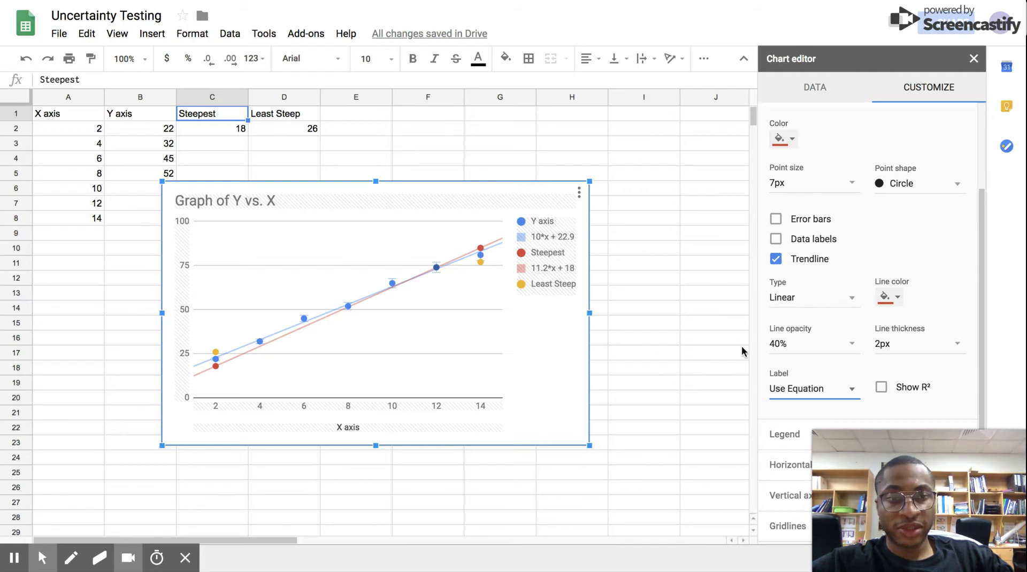
# - Add a trendline to the Least Steep series and label it with its equation
pyautogui.scroll(2, 842, 222)
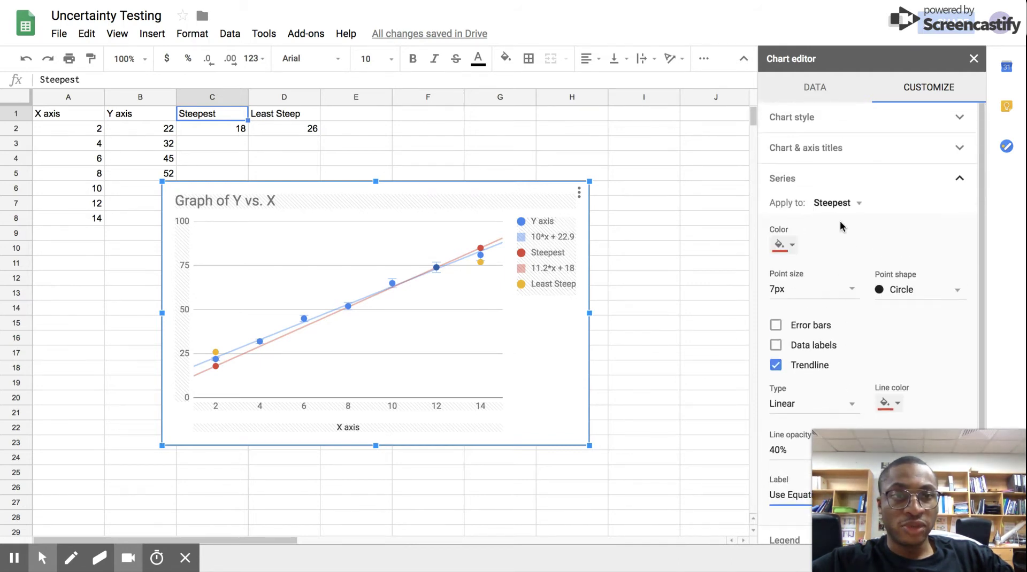
pyautogui.click(837, 202)
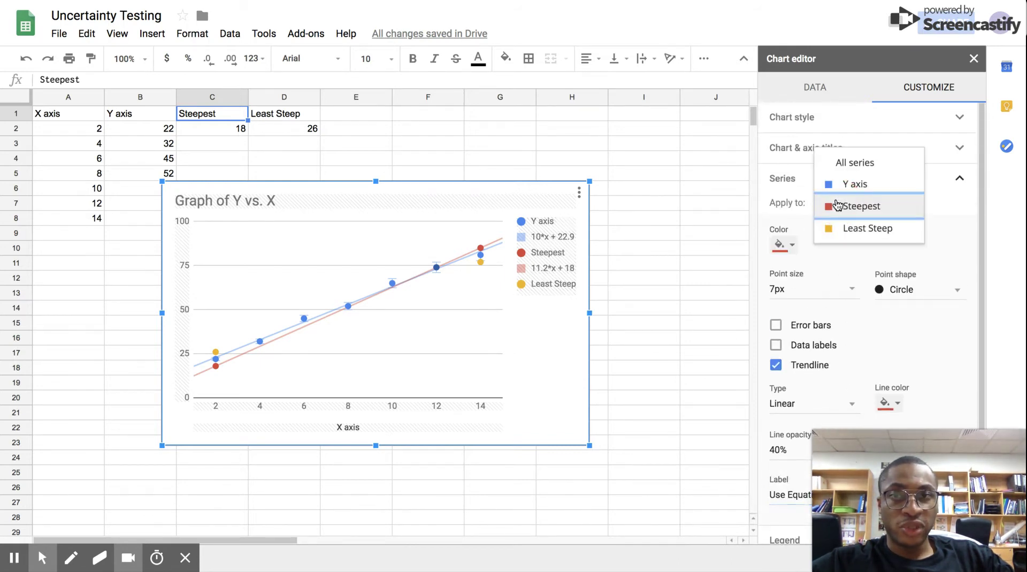
pyautogui.click(882, 228)
pyautogui.click(808, 365)
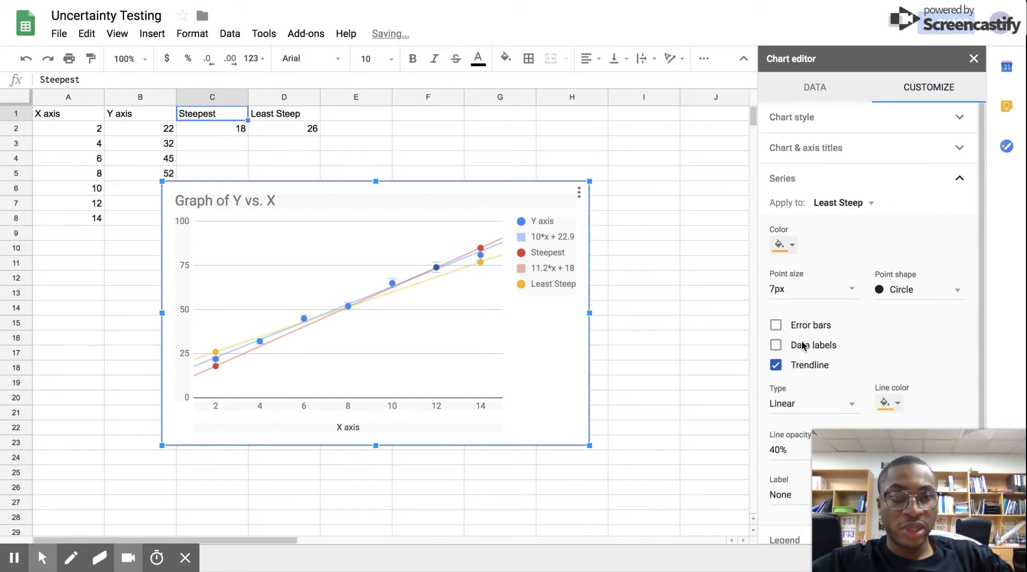
pyautogui.scroll(-3, 802, 345)
pyautogui.click(802, 392)
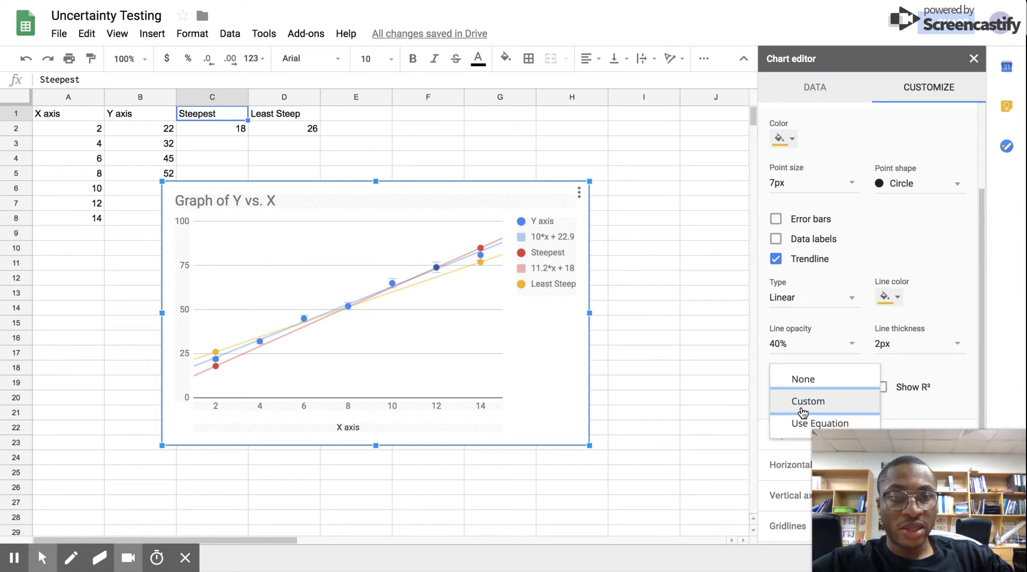
pyautogui.click(794, 422)
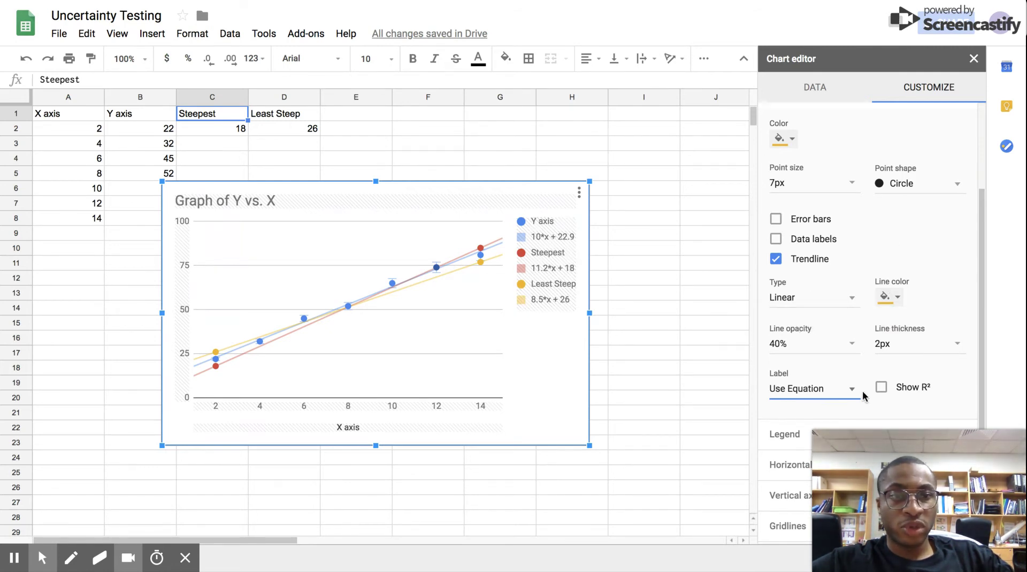
pyautogui.moveTo(896, 473)
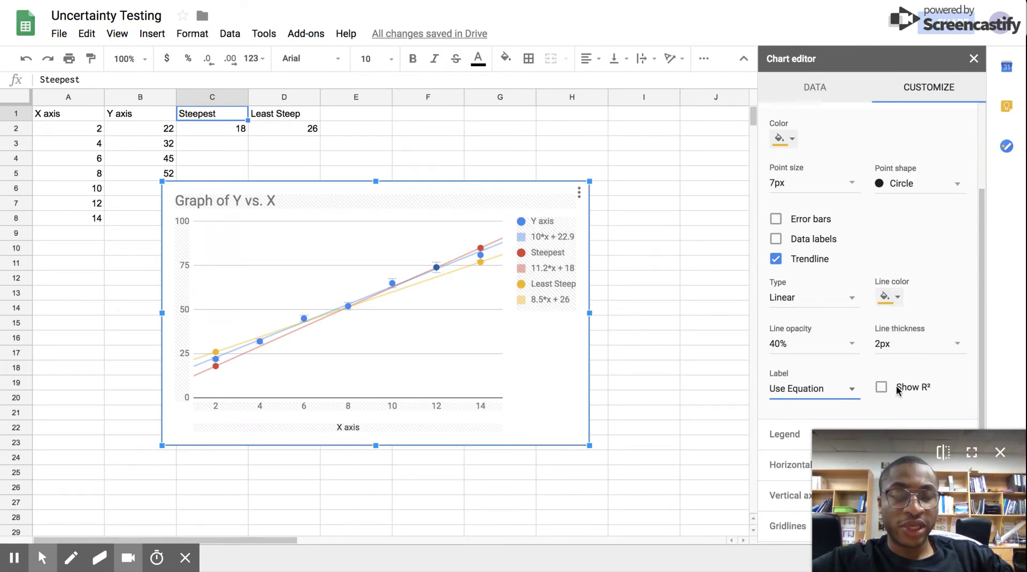